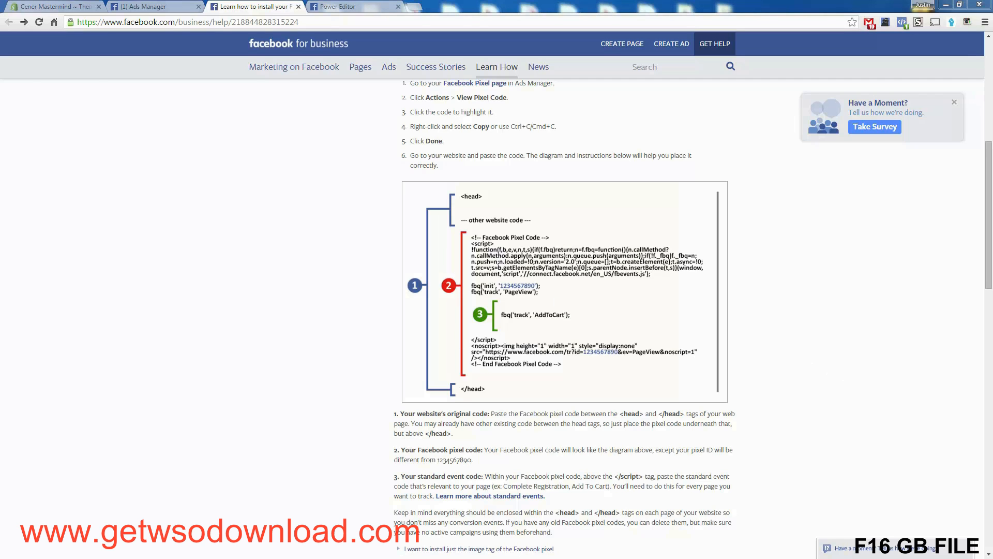
# Step: Switch to Notepad and examine the full Facebook pixel base code
pyautogui.hotkey('alt', 'Tab')
pyautogui.doubleClick(106, 80)
pyautogui.click(107, 79)
pyautogui.doubleClick(190, 103)
pyautogui.click(175, 149)
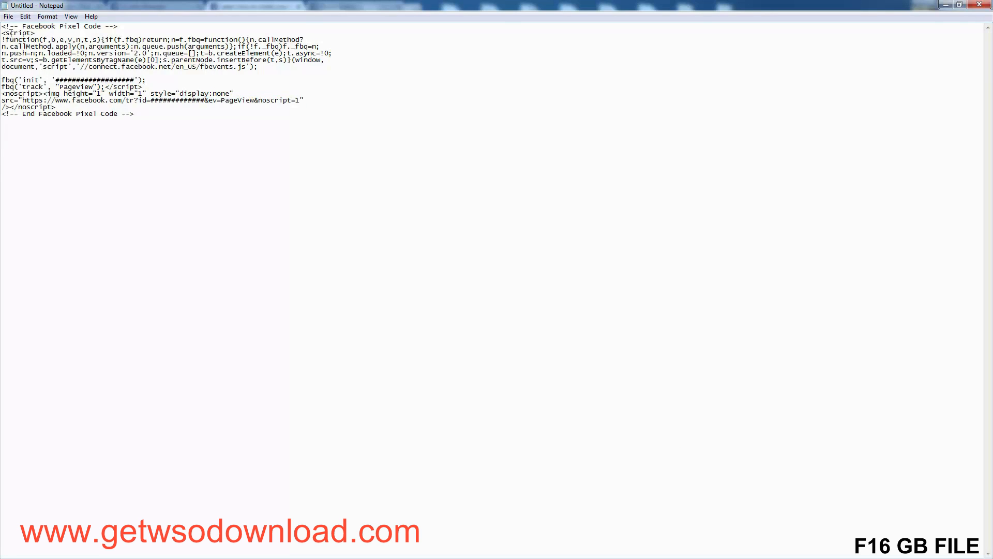
pyautogui.moveTo(1, 26); pyautogui.dragTo(220, 120)
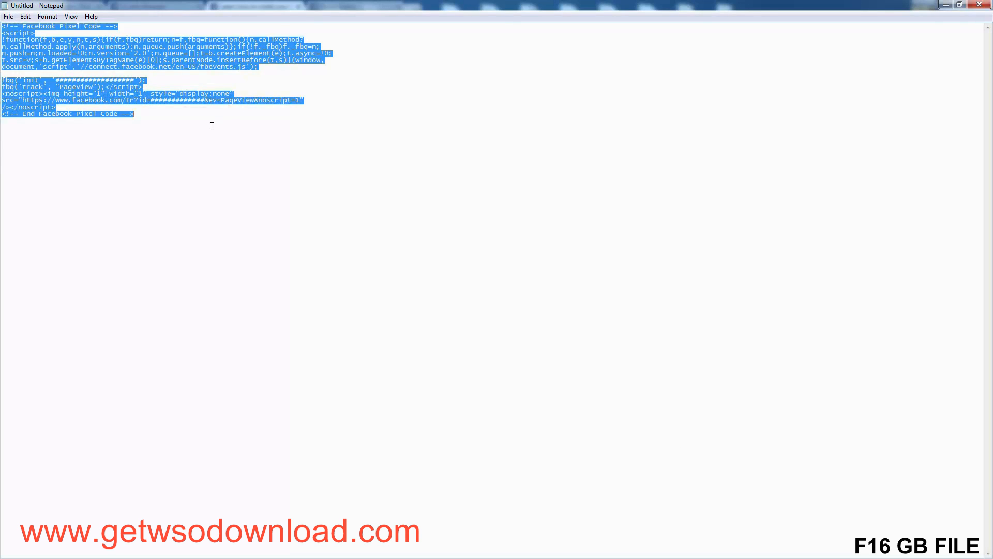
pyautogui.click(210, 127)
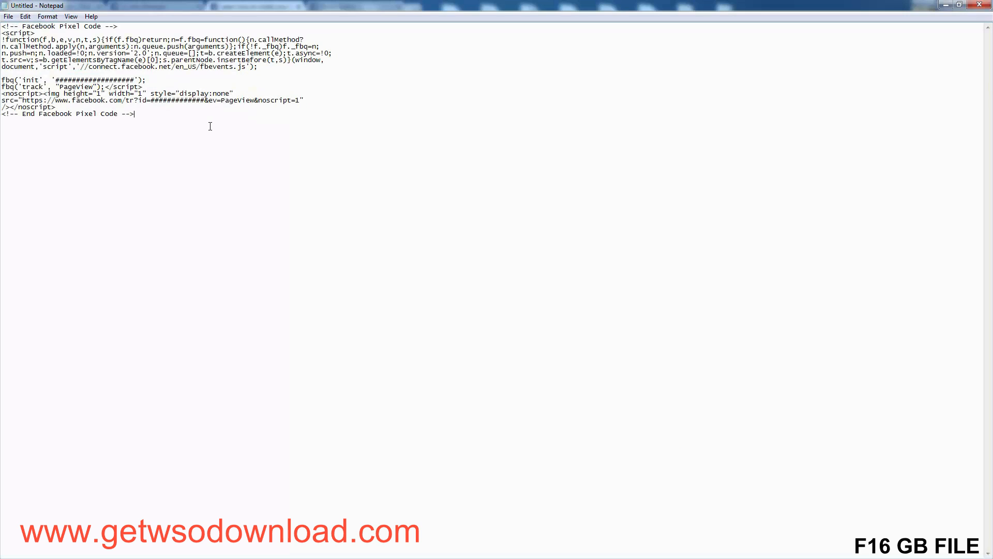
# Step: Examine the fbq('track', "PageView") line of the pixel base code
pyautogui.moveTo(143, 87); pyautogui.dragTo(2, 87)
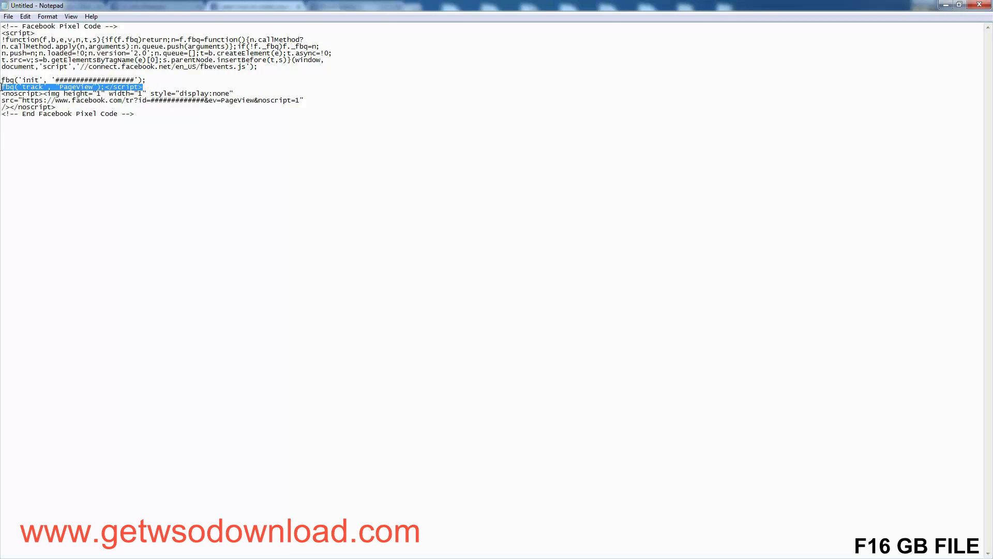
pyautogui.click(26, 100)
pyautogui.doubleClick(81, 87)
pyautogui.click(36, 90)
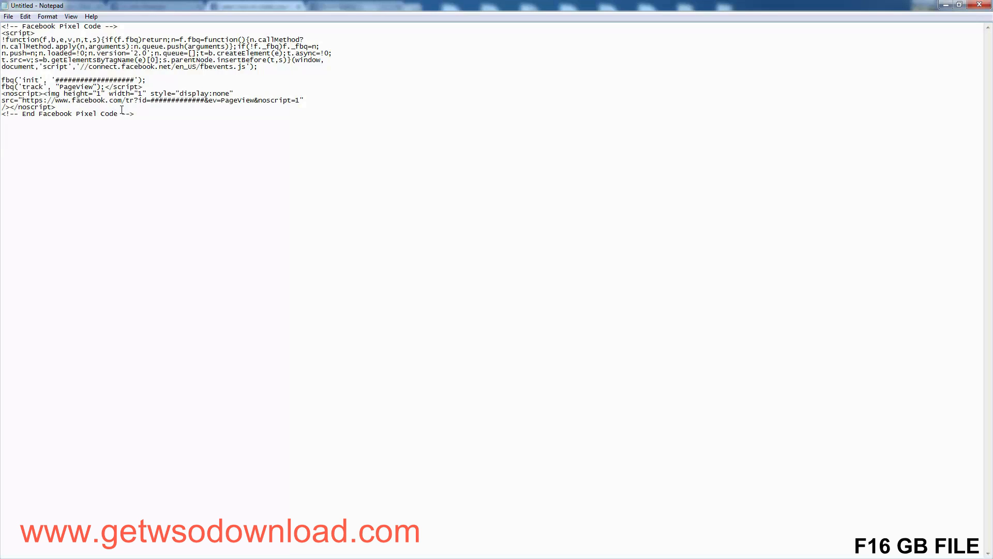
pyautogui.doubleClick(37, 85)
pyautogui.doubleClick(76, 87)
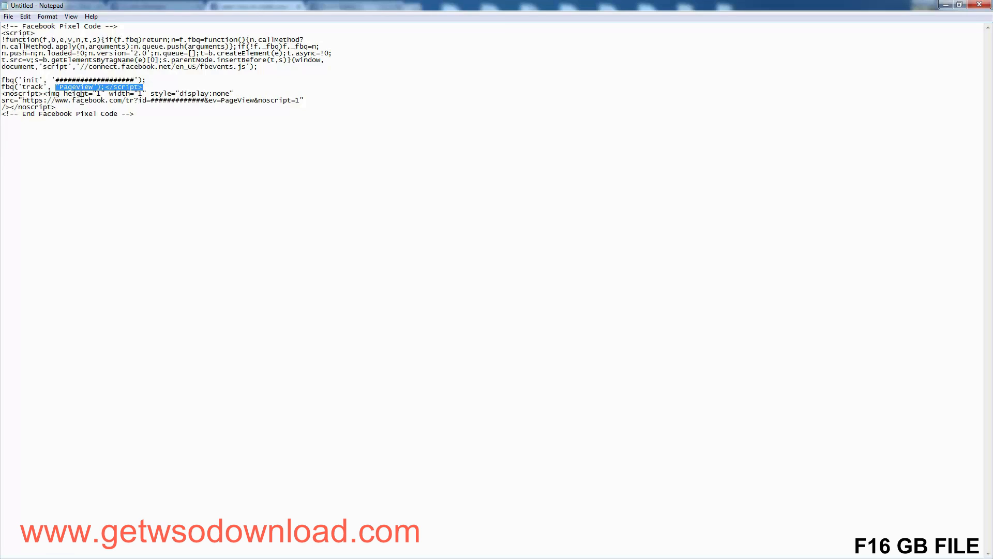
pyautogui.click(82, 101)
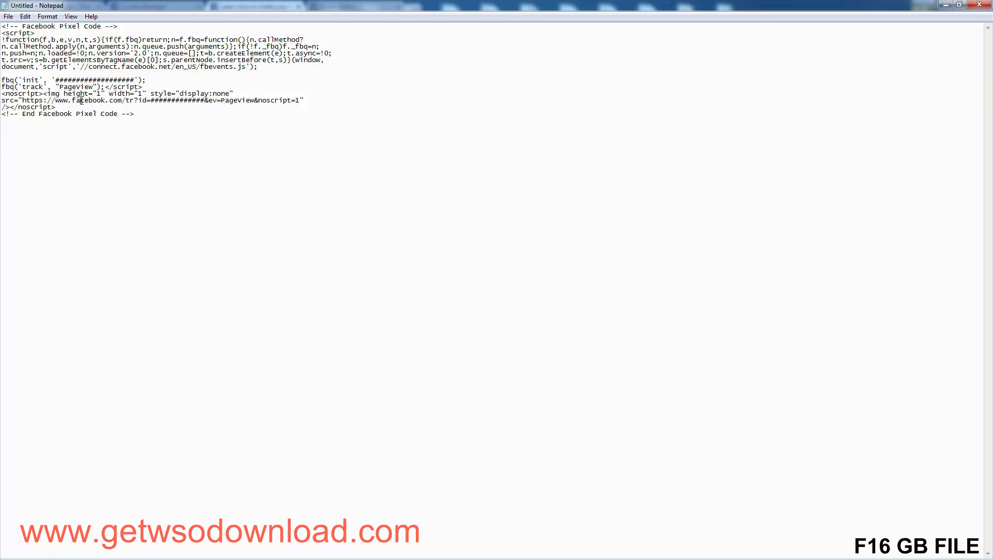
# Step: Duplicate the complete Facebook pixel code twice below the original, leaving blank lines between the copies
pyautogui.moveTo(144, 123); pyautogui.dragTo(3, 26)
pyautogui.click(161, 147)
pyautogui.moveTo(166, 122); pyautogui.dragTo(1, 23)
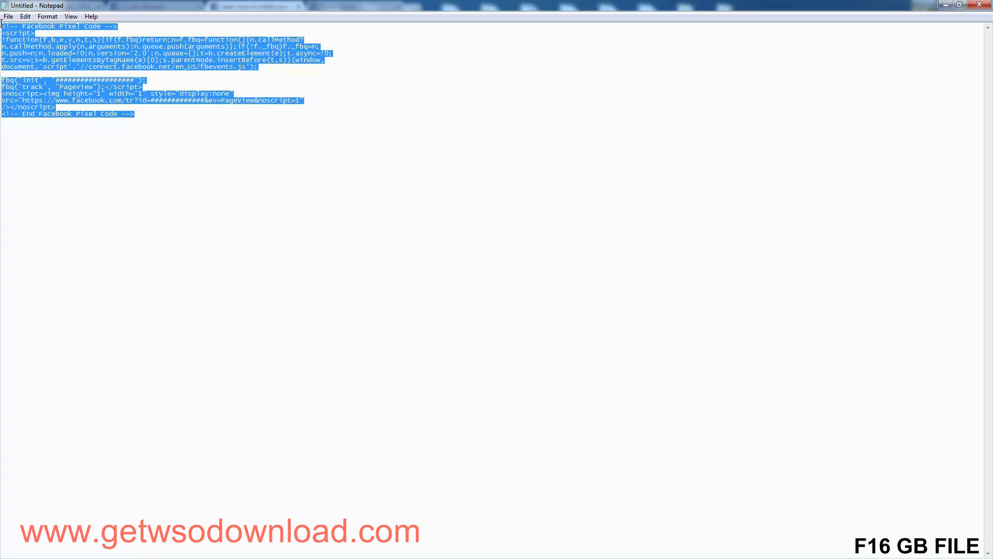
pyautogui.moveTo(138, 133); pyautogui.dragTo(5, 20)
pyautogui.click(176, 145)
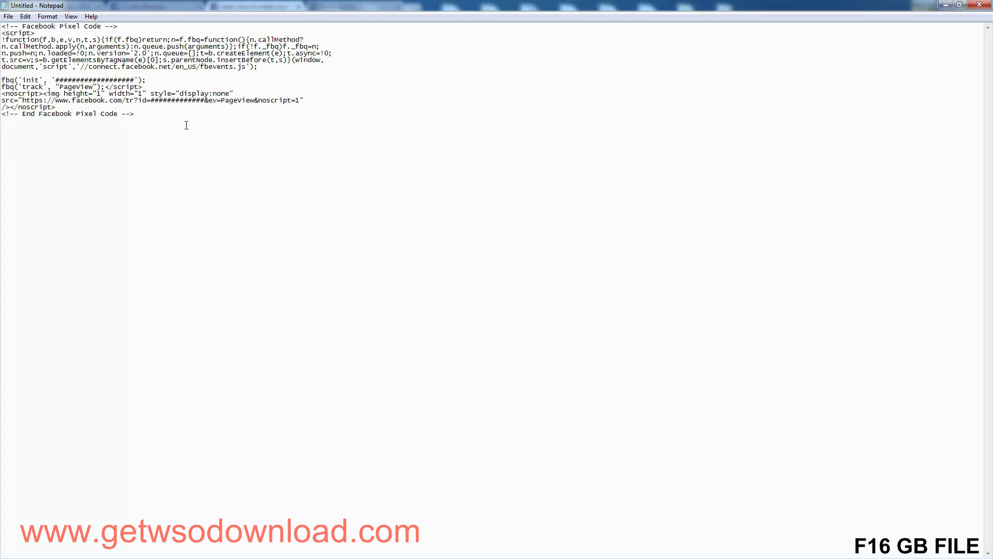
pyautogui.moveTo(187, 125); pyautogui.dragTo(4, 21)
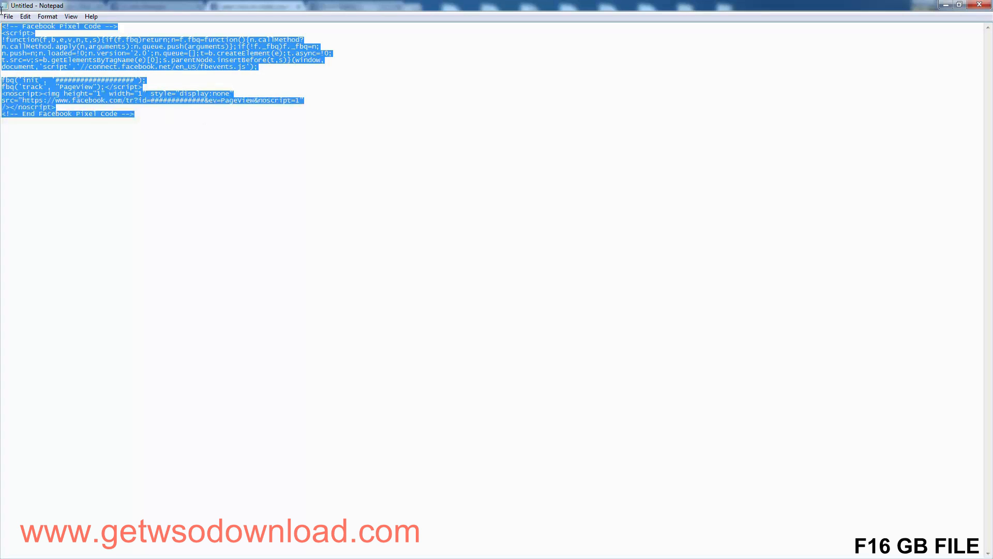
pyautogui.click(179, 113)
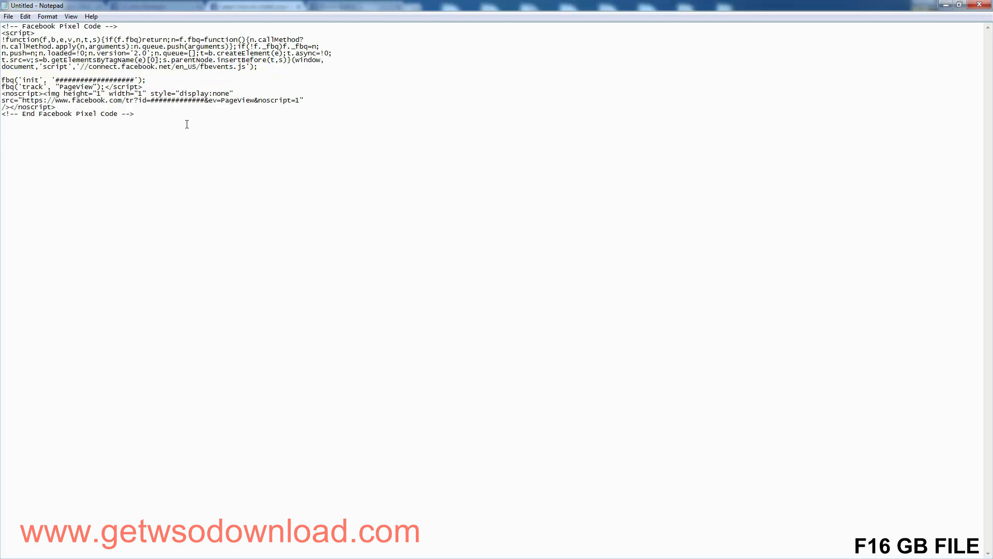
pyautogui.write('<!-- Facebook Pixel Code --> <script> !function(f,b,e,v,n,t,s){if(f.fbq)return;n=f.fbq=function(){n.callMethod? n.callMethod.apply(n,arguments):n.queue.push(arguments)};if(!f._fbq)f._fbq=n; n.push=n;n.loaded=!0;n.version=\'2.0\';n.queue=[];t=b.createElement(e);t.async=!0; t.src=v;s=b.getElementsByTagName(e)[0];s.parentNode.insertBefore(t,s)}(window, document,\'script\',\'//connect.facebook.net/en_US/fbevents.js\');  fbq(\'init\', \'##################\'); fbq(\'track\', "PageView");</script> <noscript><img height="1" width="1" style="display:none" src="https://www.facebook.com/tr?id=#############&ev=PageView&noscript=1" /></noscript> <!-- End Facebook Pixel Code -->')
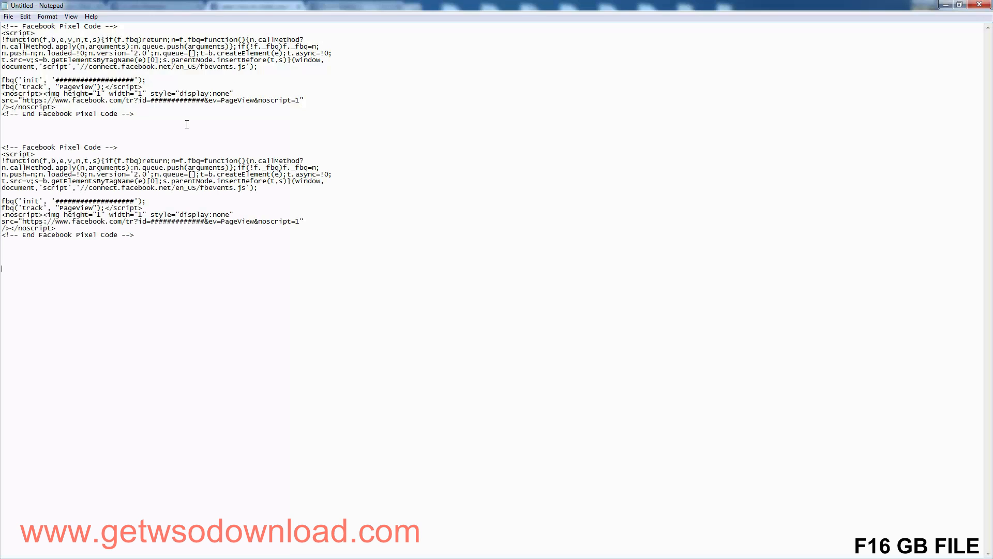
pyautogui.hotkey('ctrl', 'v')
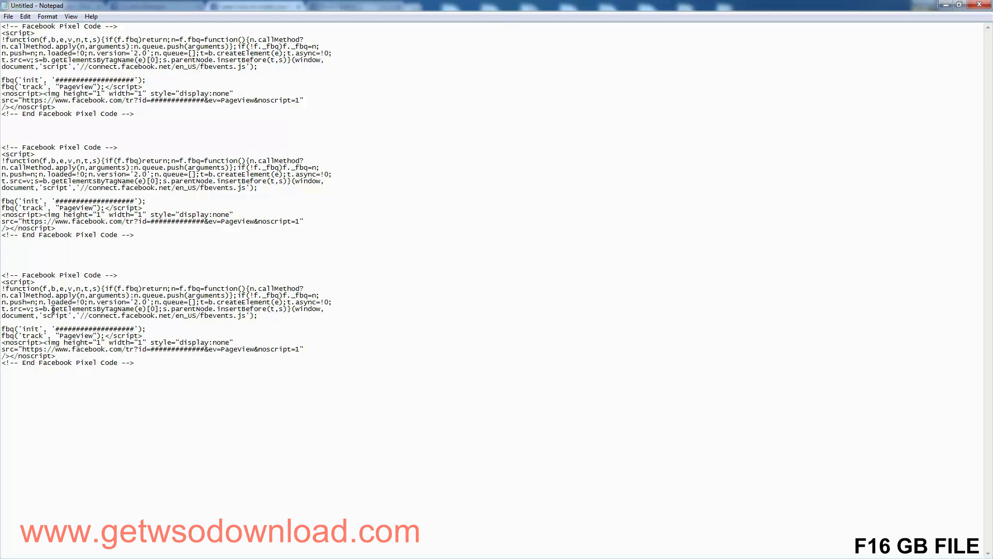
# Step: Compare the original pixel code block with its two copies
pyautogui.moveTo(199, 382); pyautogui.dragTo(1, 259)
pyautogui.moveTo(71, 221); pyautogui.dragTo(80, 168)
pyautogui.click(95, 128)
pyautogui.moveTo(141, 111); pyautogui.dragTo(2, 26)
pyautogui.click(94, 86)
pyautogui.moveTo(136, 115)
pyautogui.mouseDown()
pyautogui.moveTo(2, 25)
pyautogui.moveTo(141, 114)
pyautogui.mouseUp()
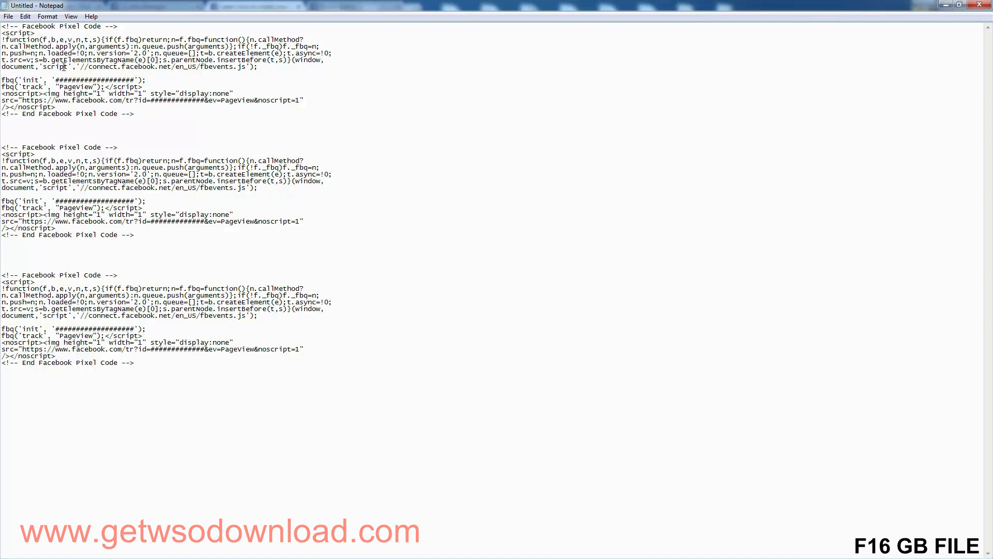
pyautogui.moveTo(142, 114); pyautogui.dragTo(1, 18)
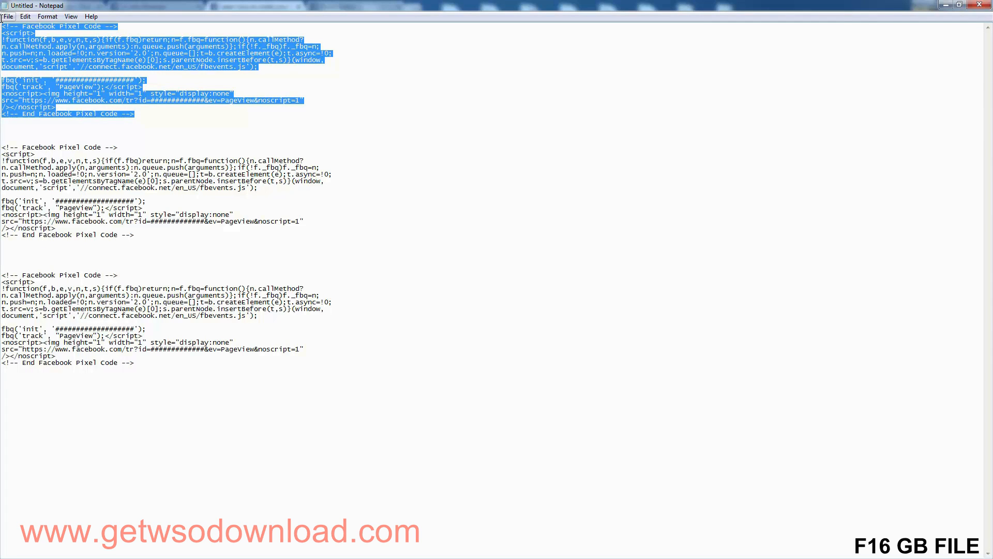
pyautogui.moveTo(49, 195); pyautogui.dragTo(59, 214)
pyautogui.click(96, 302)
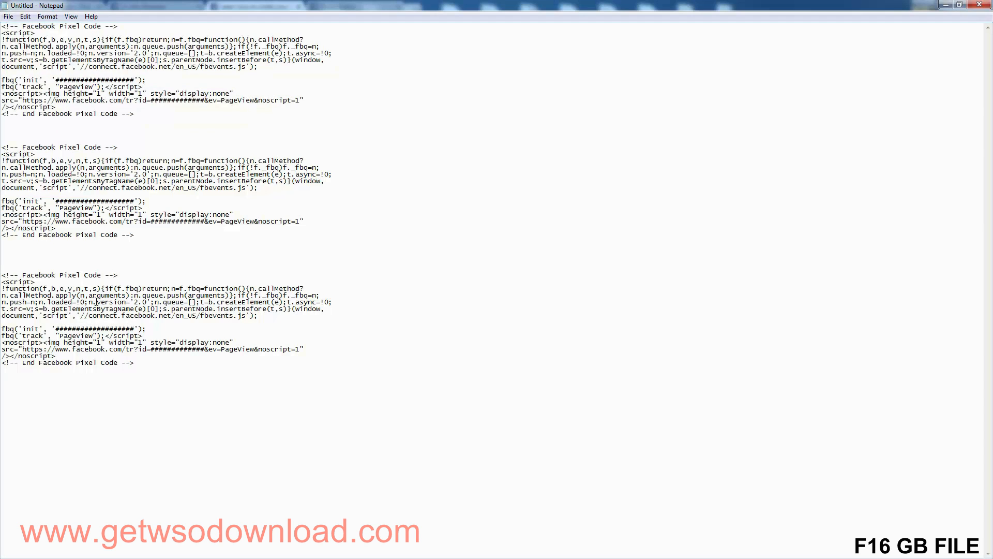
# Step: Examine the fbq('track', "PageView") line in the second pixel code block
pyautogui.click(84, 315)
pyautogui.moveTo(144, 207); pyautogui.dragTo(1, 208)
pyautogui.click(15, 207)
pyautogui.moveTo(105, 208); pyautogui.dragTo(2, 208)
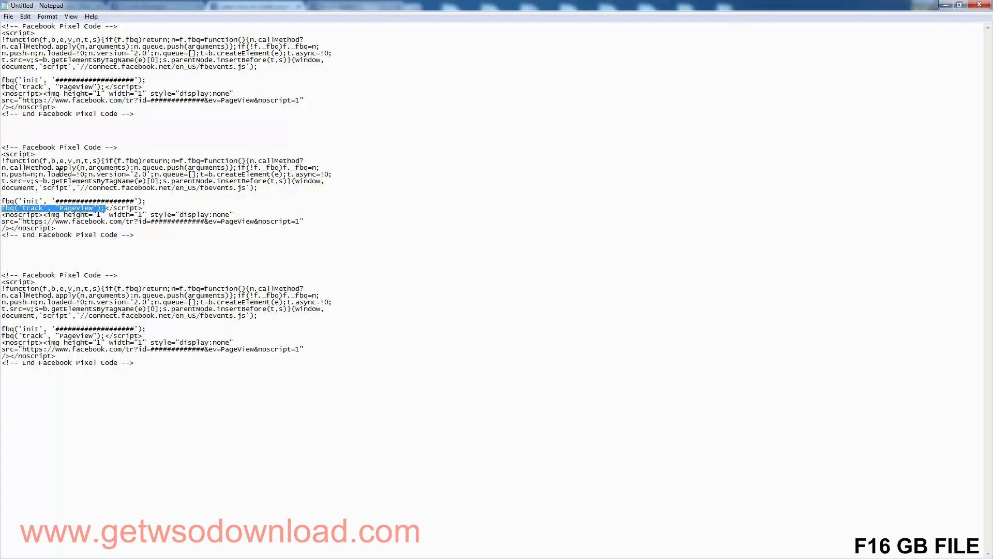
pyautogui.click(111, 205)
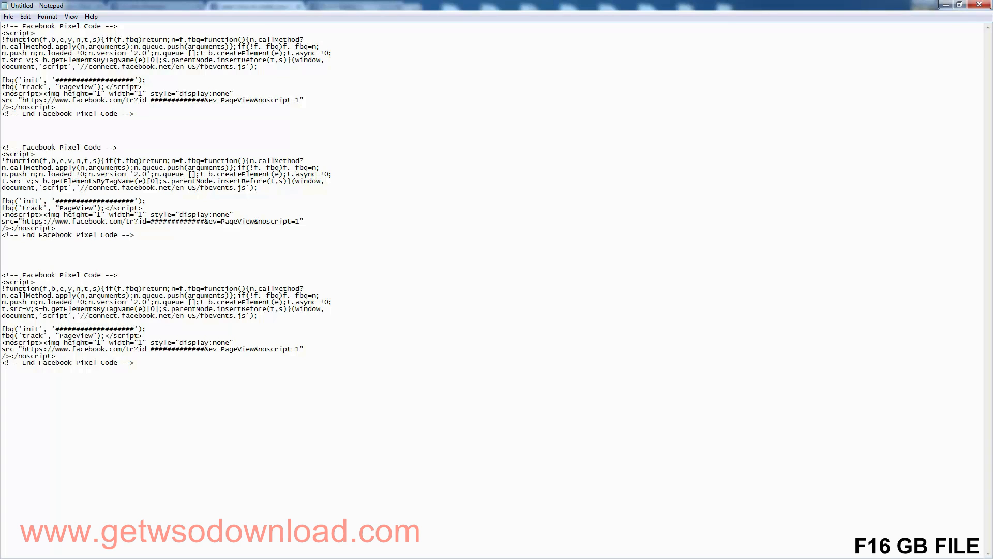
# Step: Return to the browser and open the Facebook help page about what standard events are and how to use them
pyautogui.click(946, 5)
pyautogui.hotkey('alt', 'Right')
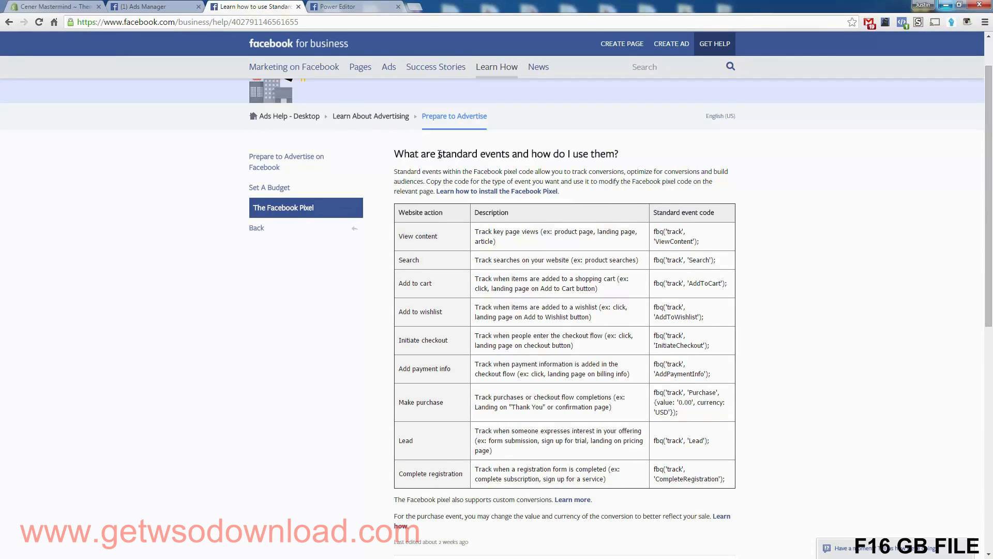
pyautogui.moveTo(438, 154); pyautogui.dragTo(508, 155)
pyautogui.moveTo(449, 245); pyautogui.dragTo(403, 238)
pyautogui.click(403, 237)
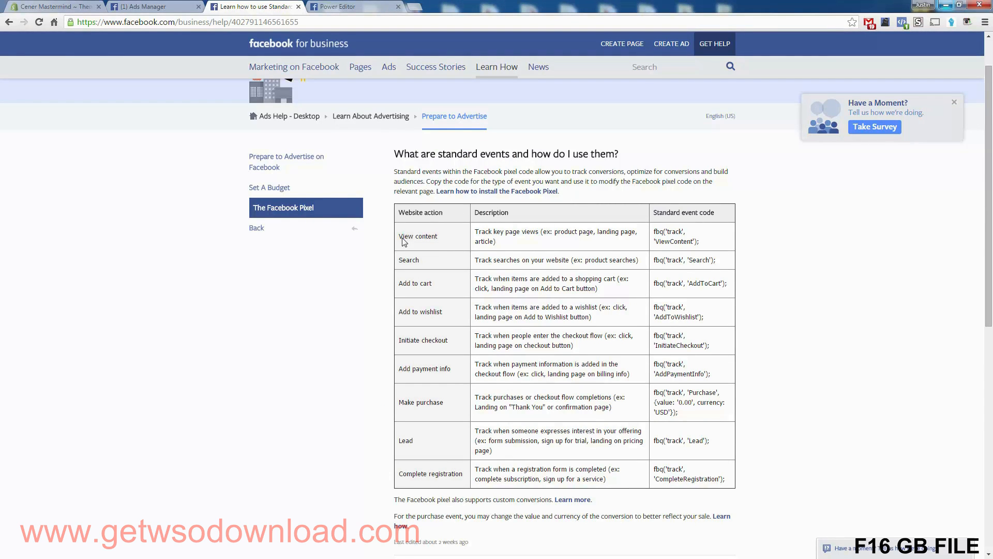
# Step: Examine the website actions in the standard events table, including Search, Add to cart, Make purchase, Lead and Complete registration
pyautogui.doubleClick(407, 260)
pyautogui.moveTo(398, 285); pyautogui.dragTo(436, 294)
pyautogui.click(423, 310)
pyautogui.moveTo(408, 402); pyautogui.dragTo(429, 399)
pyautogui.click(430, 403)
pyautogui.moveTo(398, 437); pyautogui.dragTo(419, 447)
pyautogui.click(412, 474)
pyautogui.moveTo(399, 440); pyautogui.dragTo(424, 441)
pyautogui.click(425, 441)
pyautogui.moveTo(399, 402); pyautogui.dragTo(445, 402)
pyautogui.click(446, 402)
pyautogui.moveTo(399, 283); pyautogui.dragTo(435, 284)
pyautogui.click(434, 287)
# Step: In Notepad, move the second block's closing script tag to its own line, leaving two empty lines under the PageView line
pyautogui.hotkey('alt', 'Tab')
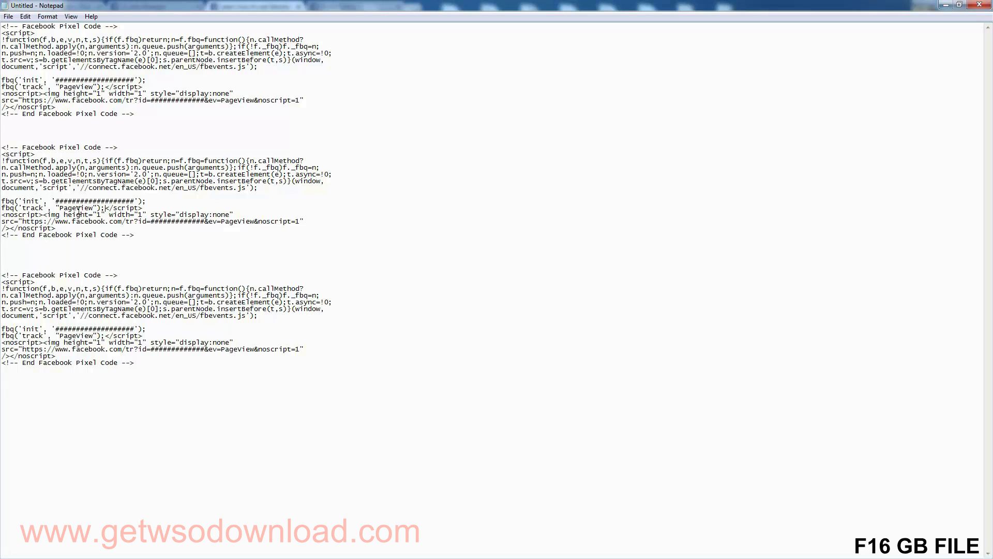
pyautogui.moveTo(106, 208); pyautogui.dragTo(2, 208)
pyautogui.click(51, 201)
pyautogui.press('Return')
pyautogui.press('Return')
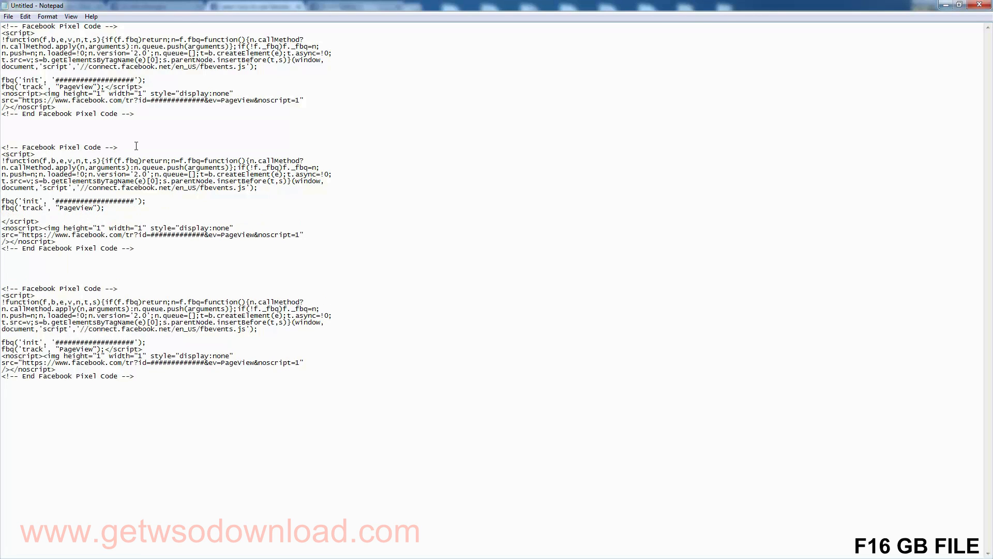
pyautogui.press('Return')
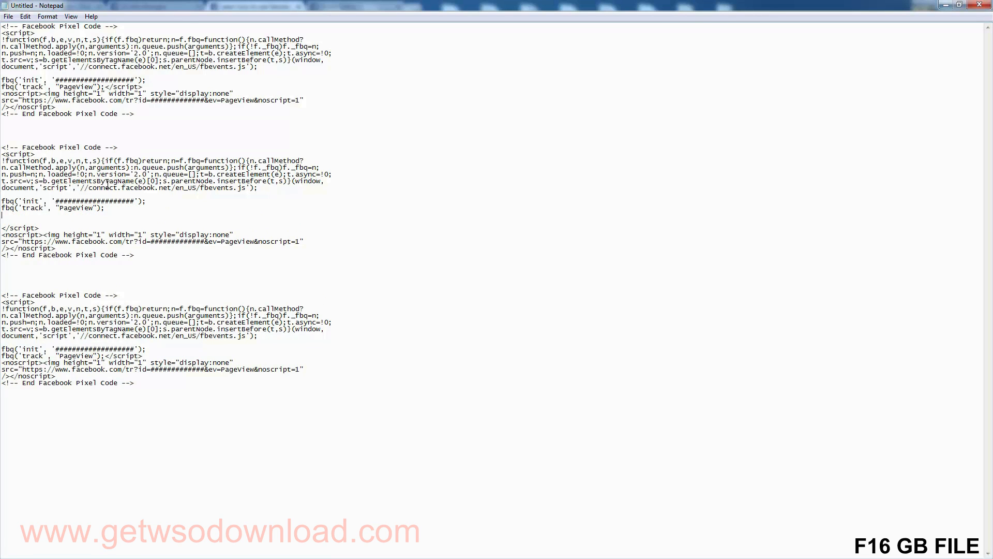
pyautogui.doubleClick(25, 229)
pyautogui.click(21, 222)
pyautogui.moveTo(102, 208); pyautogui.dragTo(106, 209)
pyautogui.click(109, 209)
# Step: Copy the event code fbq('track', 'AddToCart'); from the standard events table in the browser
pyautogui.hotkey('alt', 'Tab')
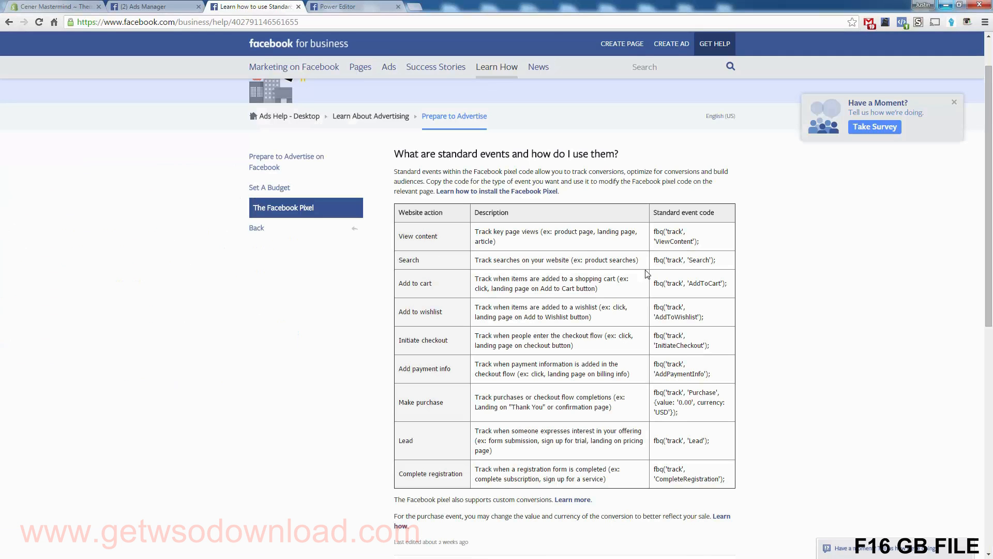
pyautogui.moveTo(654, 283); pyautogui.dragTo(730, 281)
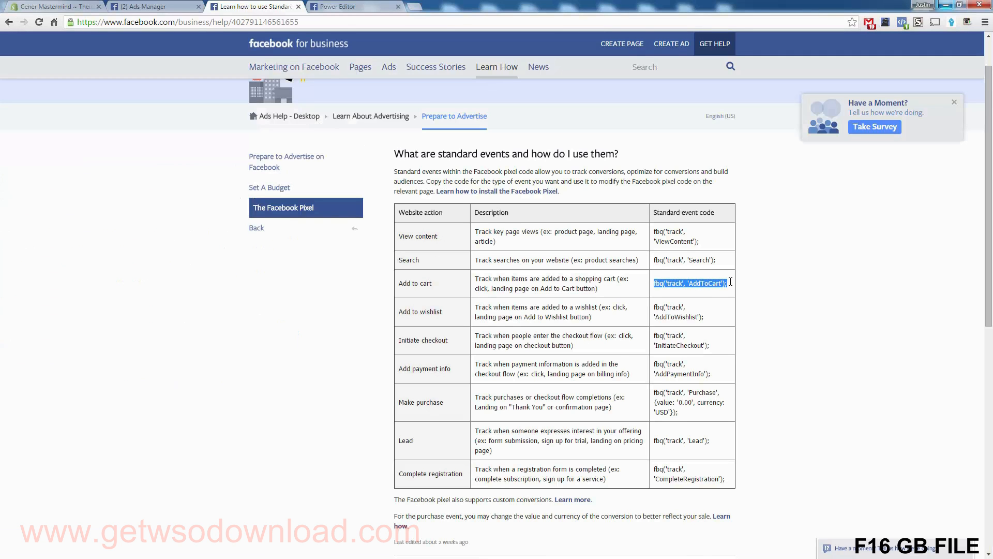
pyautogui.rightClick(708, 287)
pyautogui.click(716, 293)
# Step: Paste the copied AddToCart event code directly under the PageView line of the second pixel code block in Notepad
pyautogui.hotkey('alt', 'Tab')
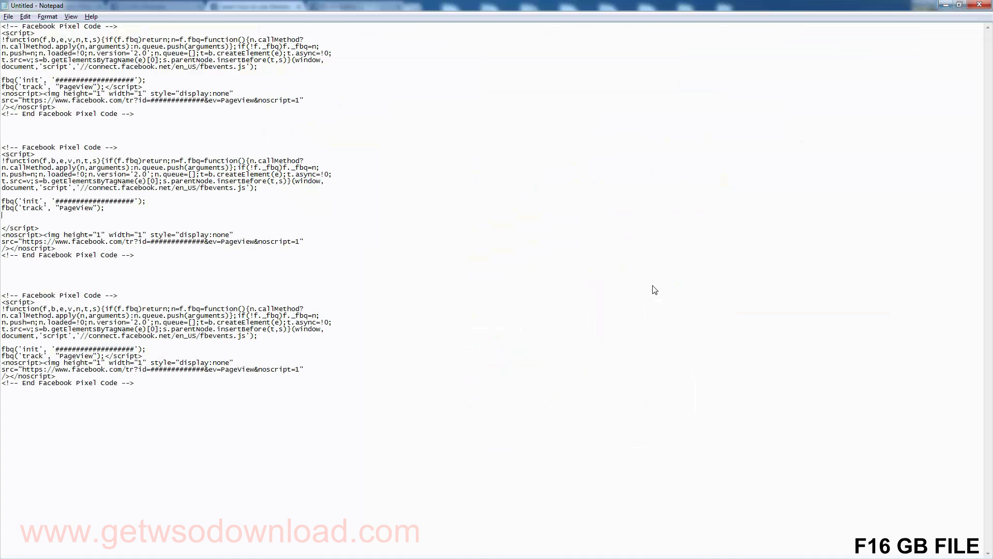
pyautogui.rightClick(9, 216)
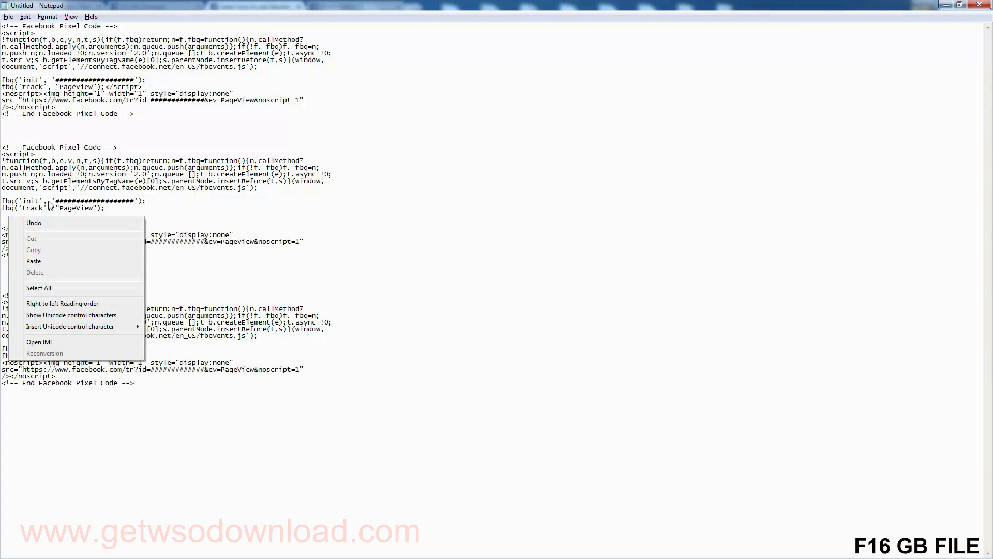
pyautogui.click(67, 210)
pyautogui.doubleClick(66, 210)
pyautogui.click(41, 215)
pyautogui.rightClick(41, 215)
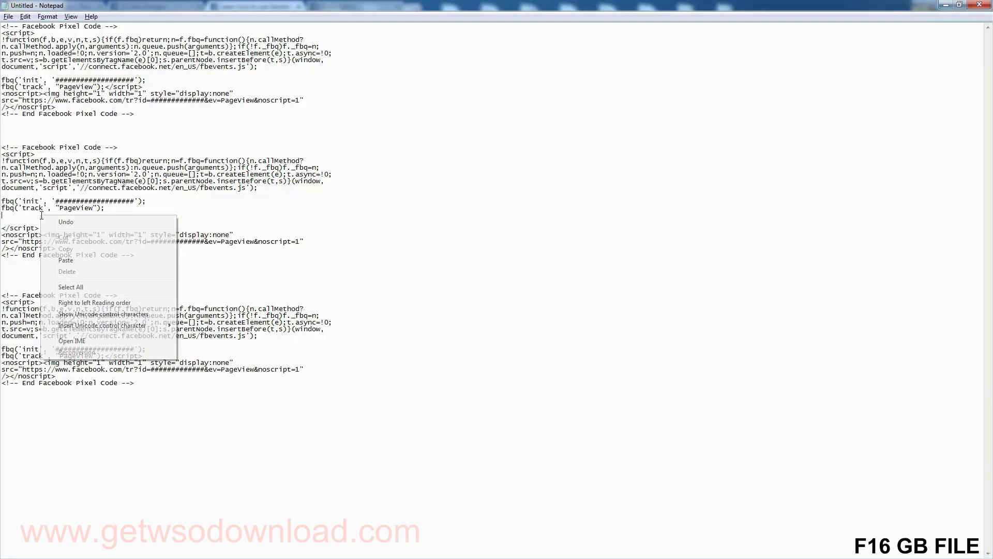
pyautogui.click(66, 257)
pyautogui.click(39, 228)
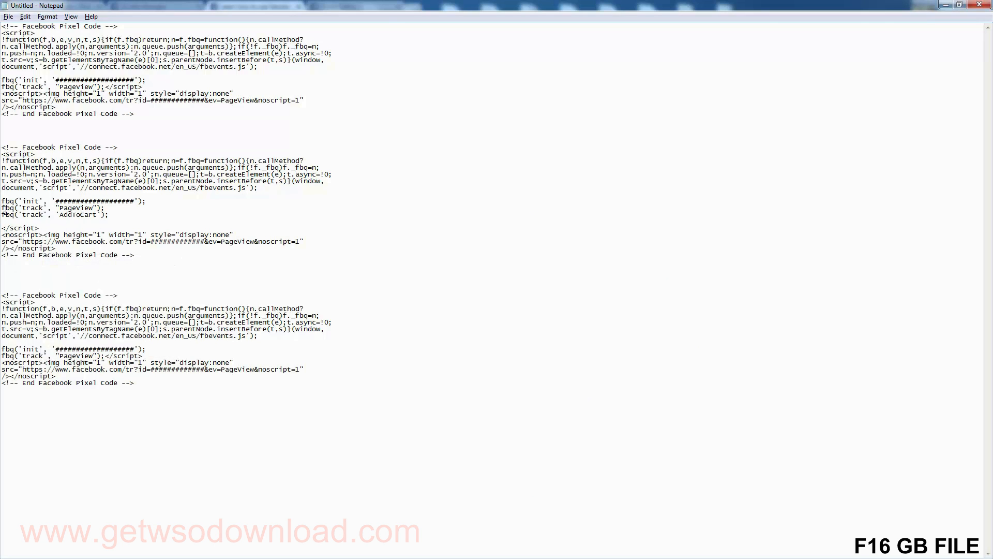
# Step: Review the second pixel code block with its PageView and AddToCart tracking lines
pyautogui.doubleClick(74, 208)
pyautogui.doubleClick(74, 215)
pyautogui.click(73, 215)
pyautogui.moveTo(134, 256); pyautogui.dragTo(2, 148)
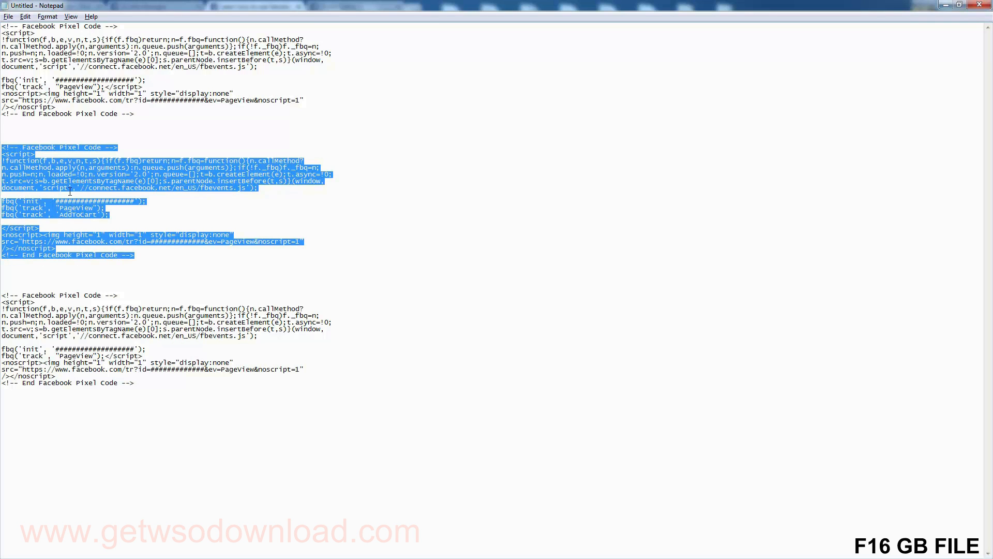
pyautogui.click(107, 214)
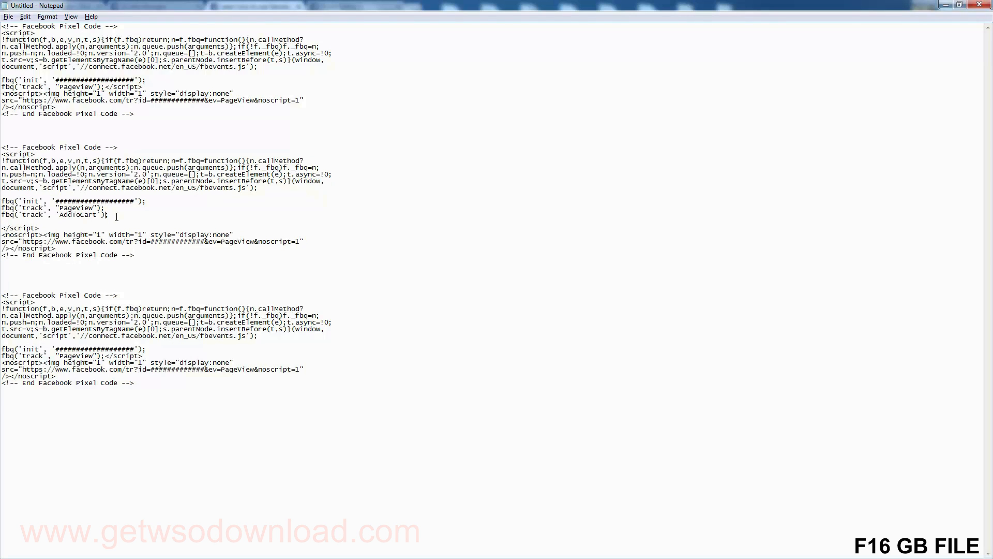
pyautogui.doubleClick(82, 214)
pyautogui.doubleClick(83, 216)
pyautogui.click(83, 215)
pyautogui.moveTo(135, 255); pyautogui.dragTo(2, 147)
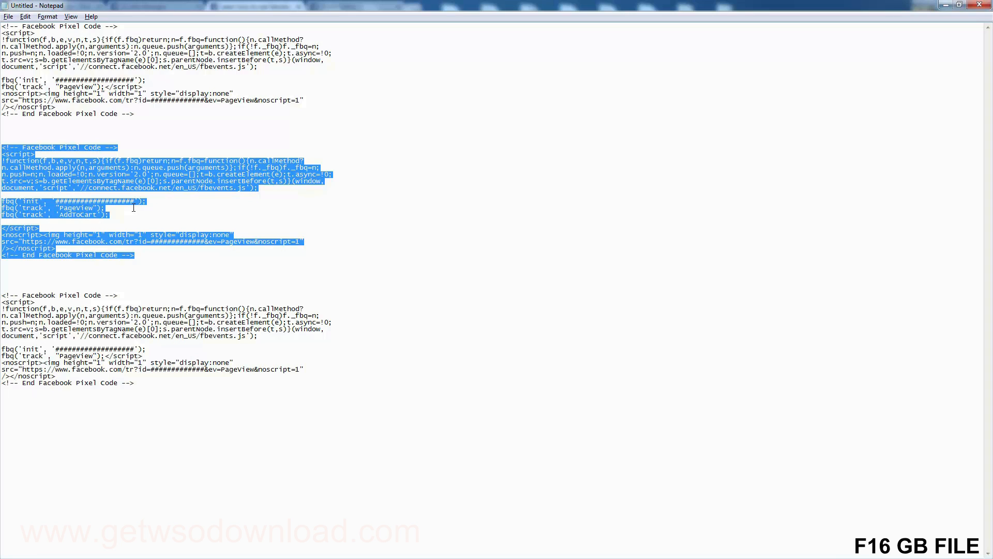
pyautogui.click(82, 364)
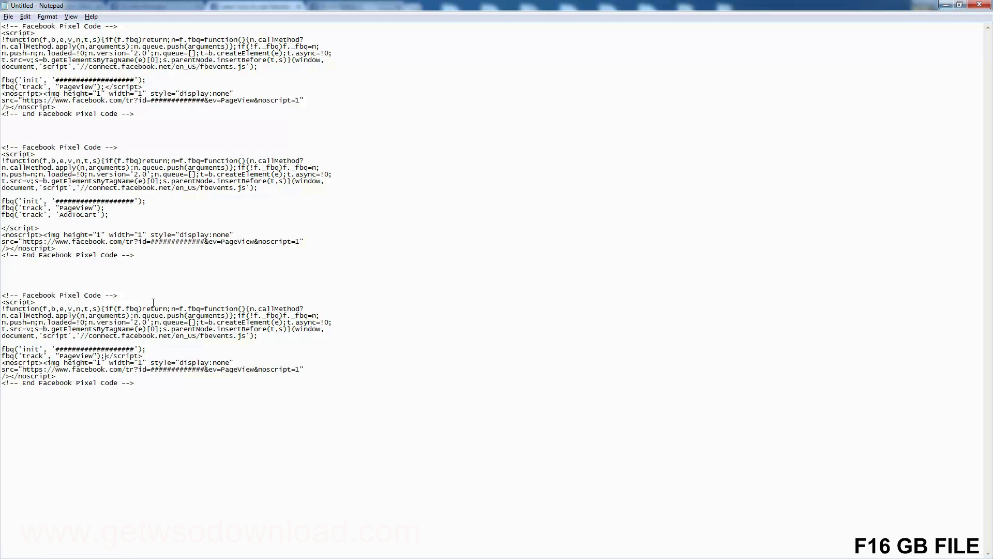
# Step: Move the third block's closing script tag down, leaving one empty line under PageView, and switch back to the standard events page
pyautogui.click(105, 356)
pyautogui.press('Return')
pyautogui.press('Return')
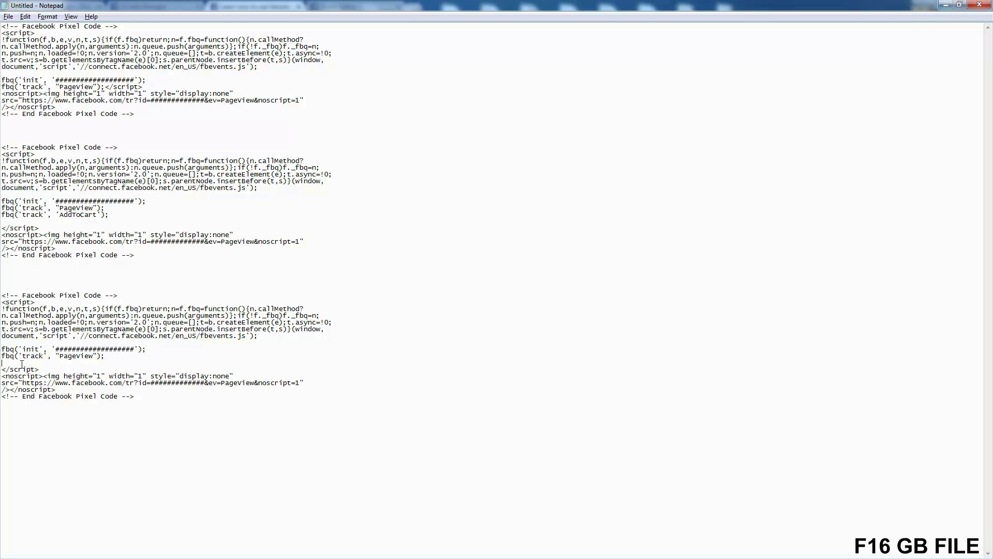
pyautogui.hotkey('alt', 'Tab')
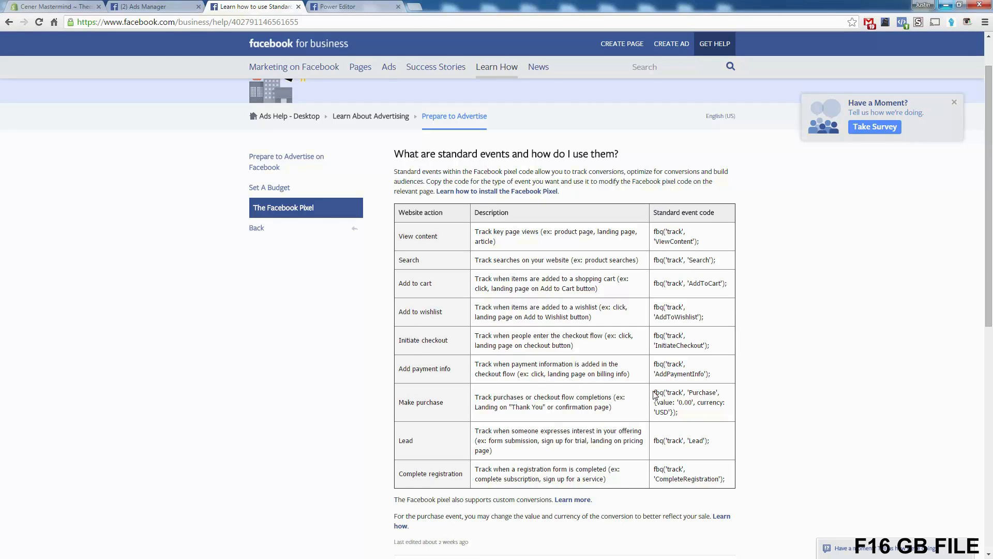
# Step: Copy the Make purchase event code from the standard events table and paste it under the PageView line of Notepad's third pixel block
pyautogui.moveTo(655, 392); pyautogui.dragTo(675, 409)
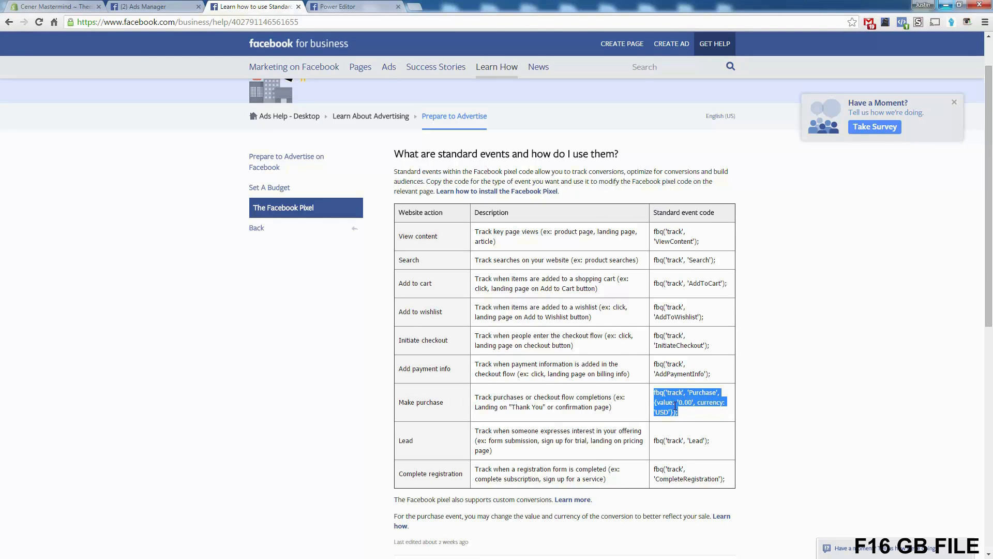
pyautogui.rightClick(676, 409)
pyautogui.click(687, 413)
pyautogui.hotkey('alt', 'Tab')
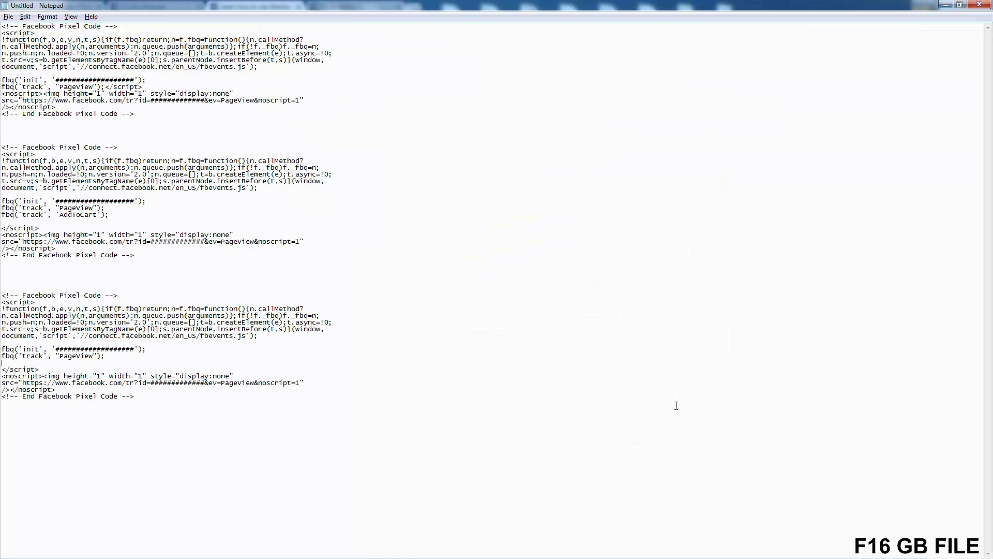
pyautogui.rightClick(8, 363)
pyautogui.click(45, 409)
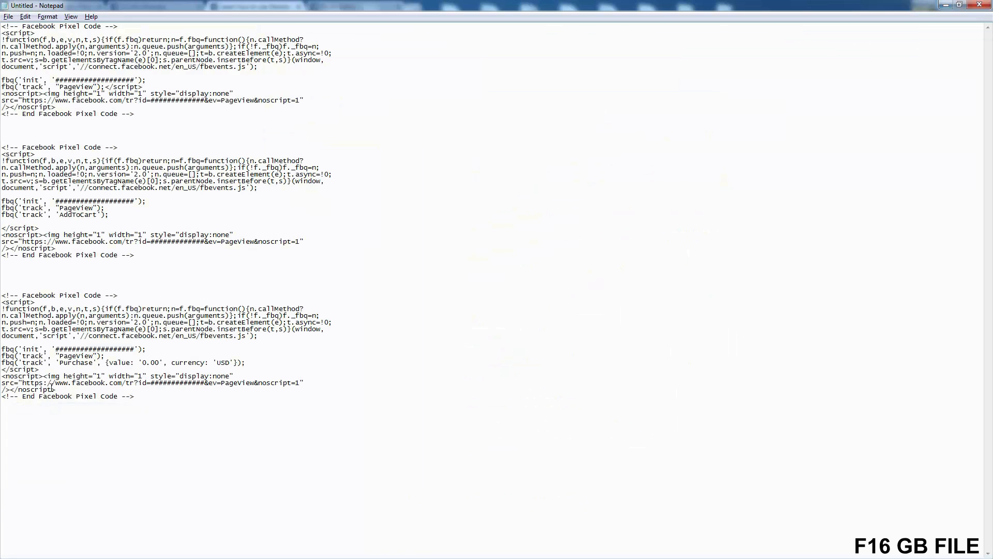
# Step: Review the third pixel code block, checking its PageView and Purchase tracking lines
pyautogui.moveTo(134, 397); pyautogui.dragTo(1, 296)
pyautogui.click(117, 400)
pyautogui.doubleClick(81, 355)
pyautogui.click(76, 363)
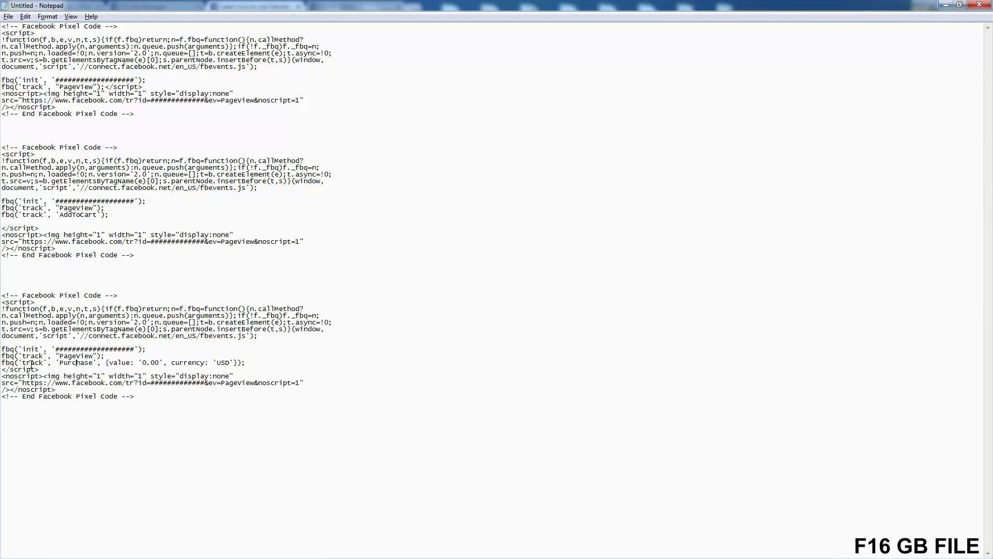
pyautogui.doubleClick(82, 363)
pyautogui.click(81, 363)
pyautogui.moveTo(143, 396); pyautogui.dragTo(1, 298)
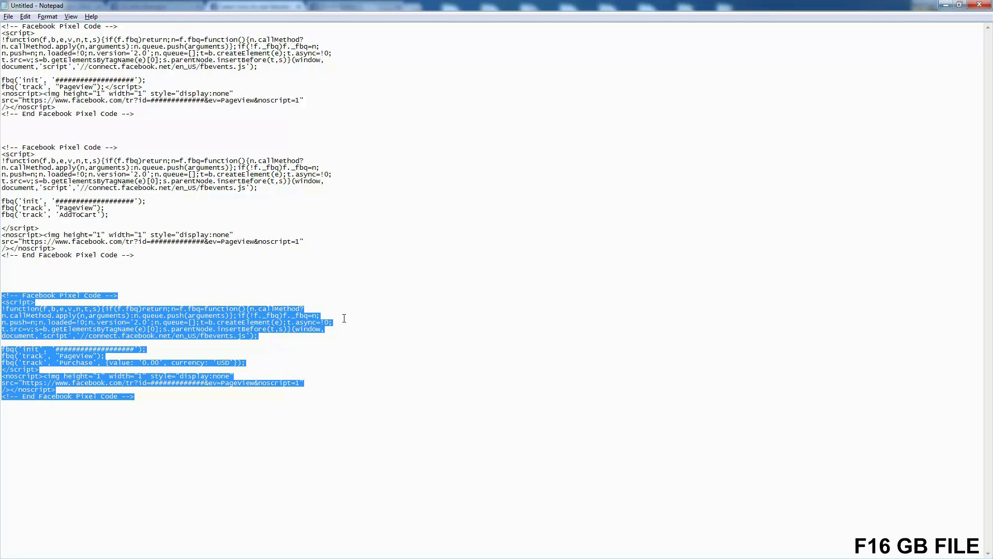
pyautogui.click(196, 383)
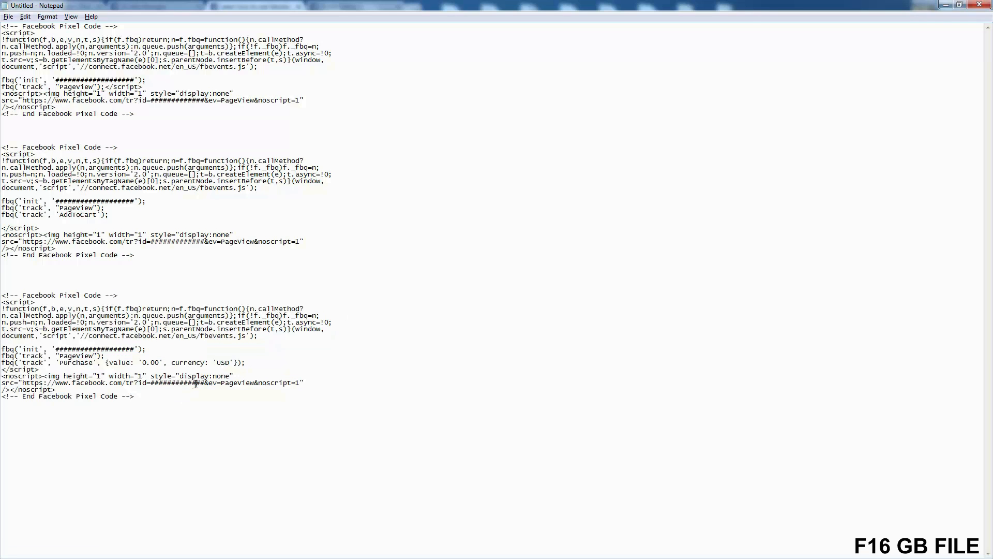
# Step: Copy the complete third pixel code block containing the Purchase event
pyautogui.moveTo(148, 396); pyautogui.dragTo(1, 296)
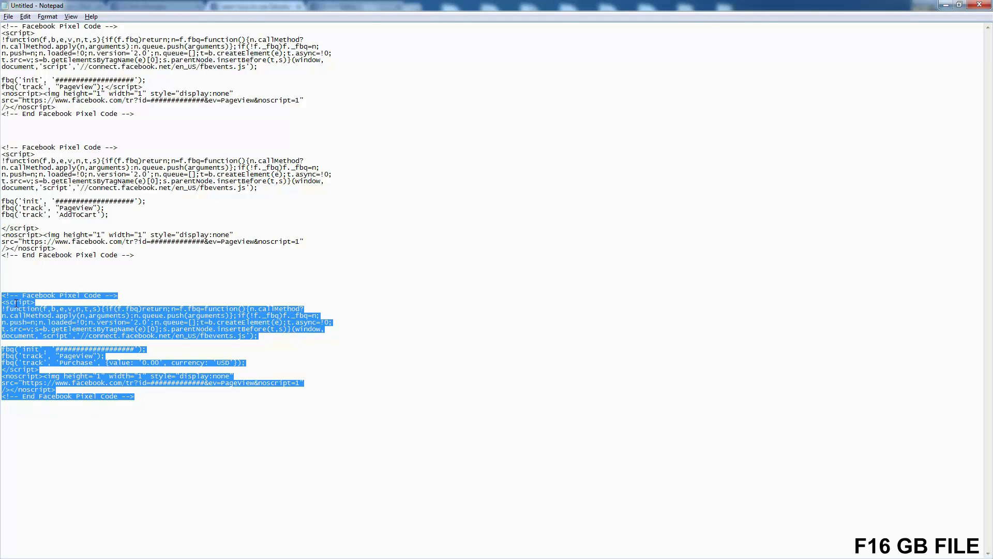
pyautogui.rightClick(16, 304)
pyautogui.click(31, 337)
pyautogui.click(31, 342)
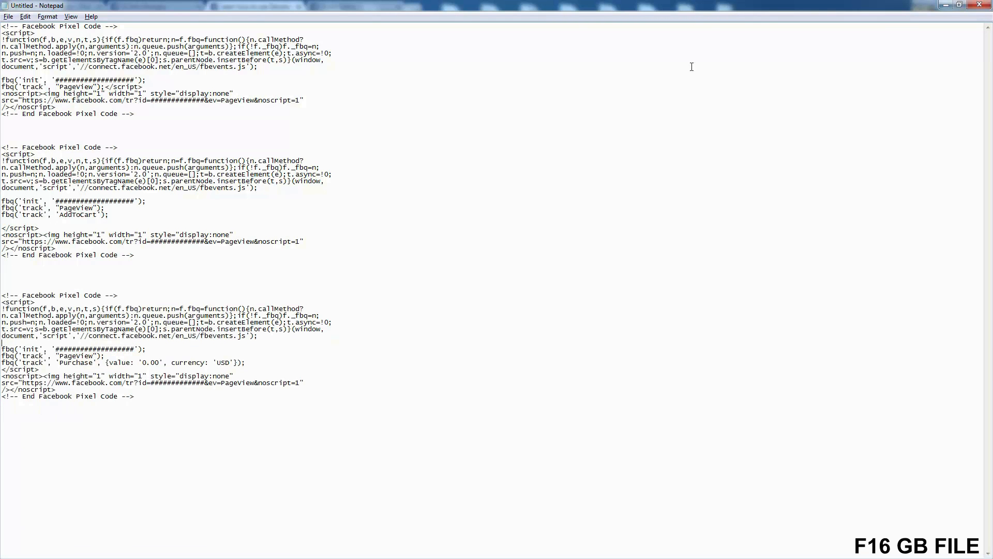
# Step: Switch to the Shopify admin in the browser and open the Checkout settings at the Additional content and scripts section
pyautogui.click(946, 4)
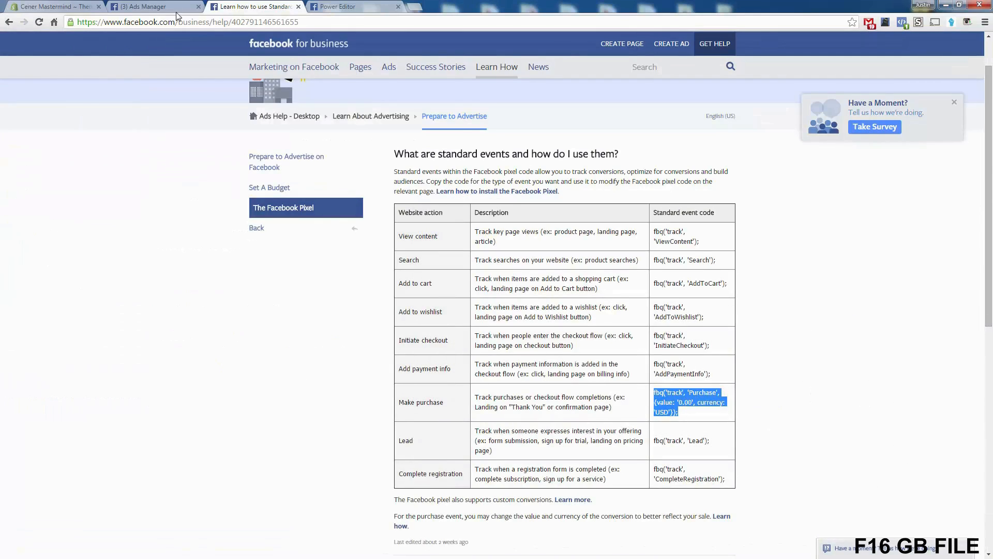
pyautogui.click(63, 5)
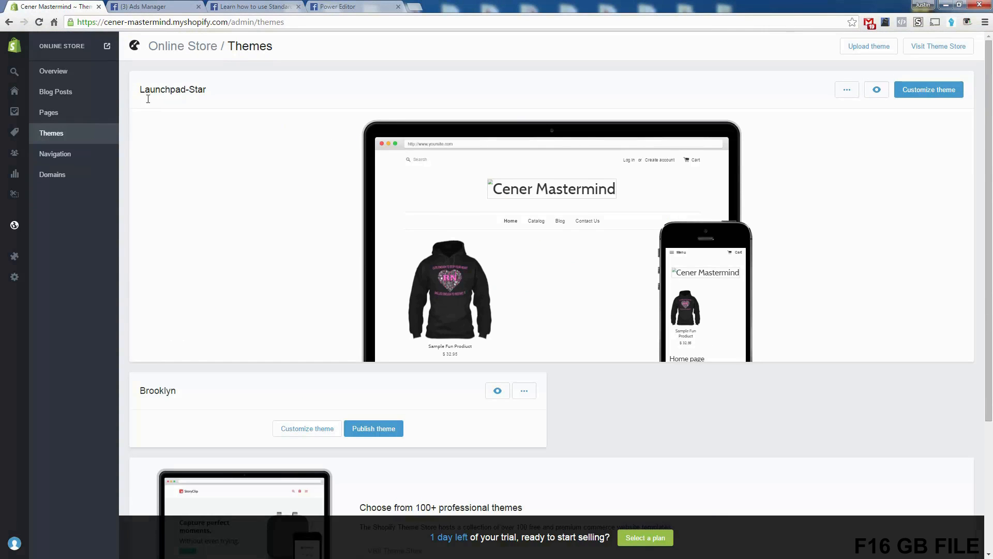
pyautogui.click(15, 278)
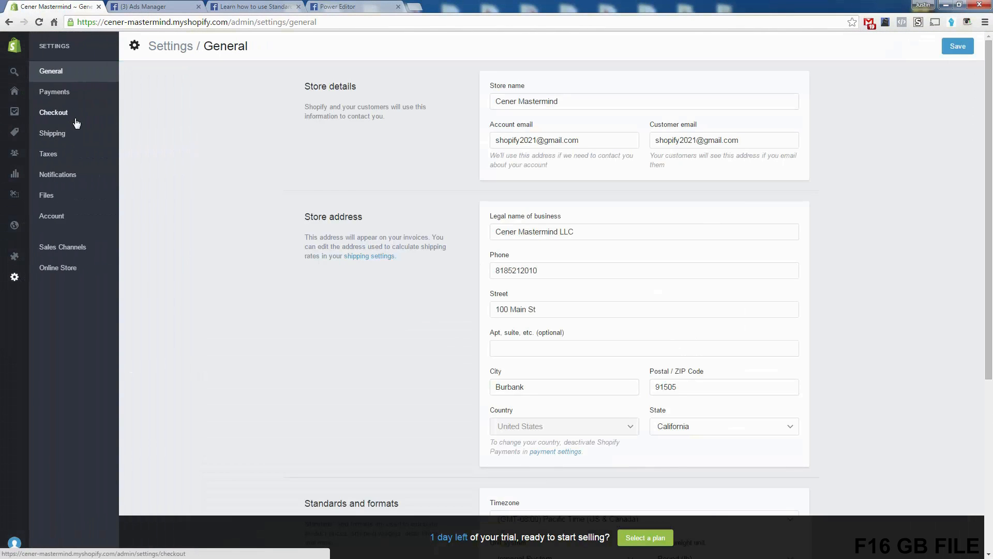
pyautogui.click(74, 118)
pyautogui.scroll(-8, 250, 303)
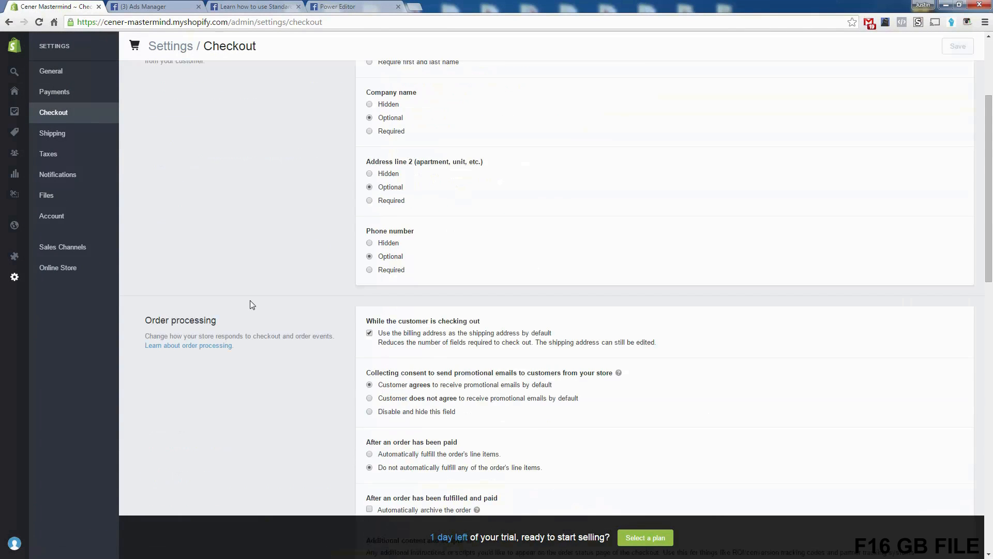
pyautogui.scroll(-1, 251, 304)
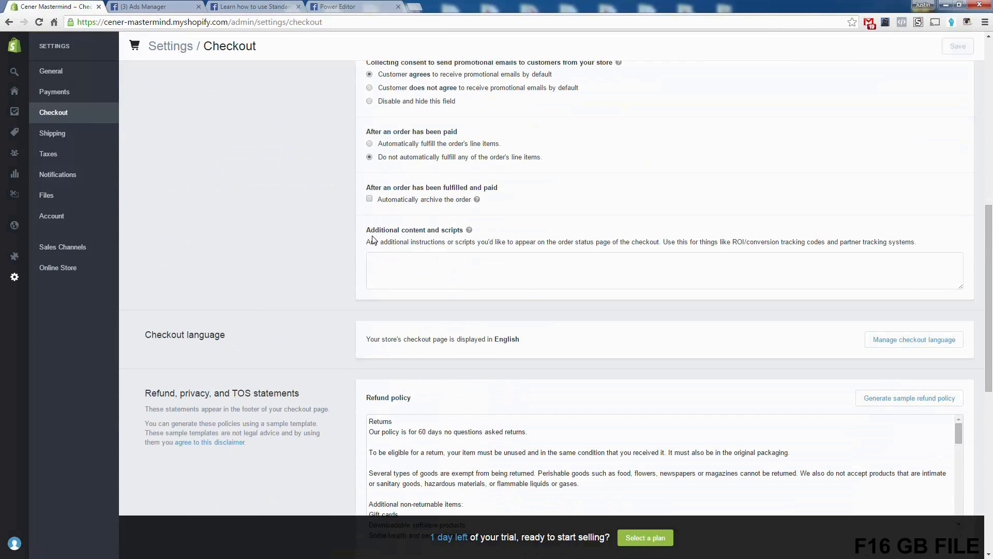
# Step: Enlarge the empty Additional content and scripts box so a whole pixel code block fits in it
pyautogui.moveTo(367, 230); pyautogui.dragTo(471, 230)
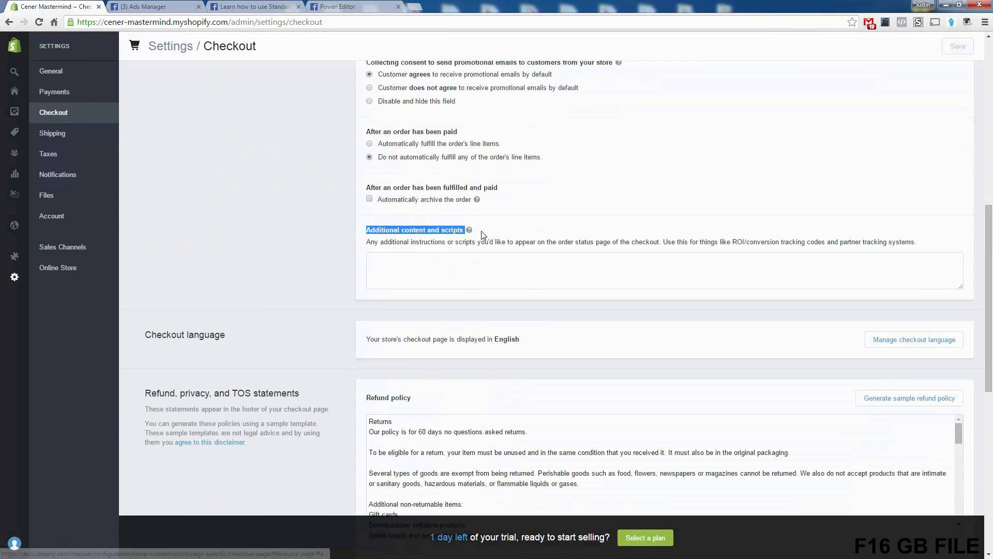
pyautogui.click(519, 235)
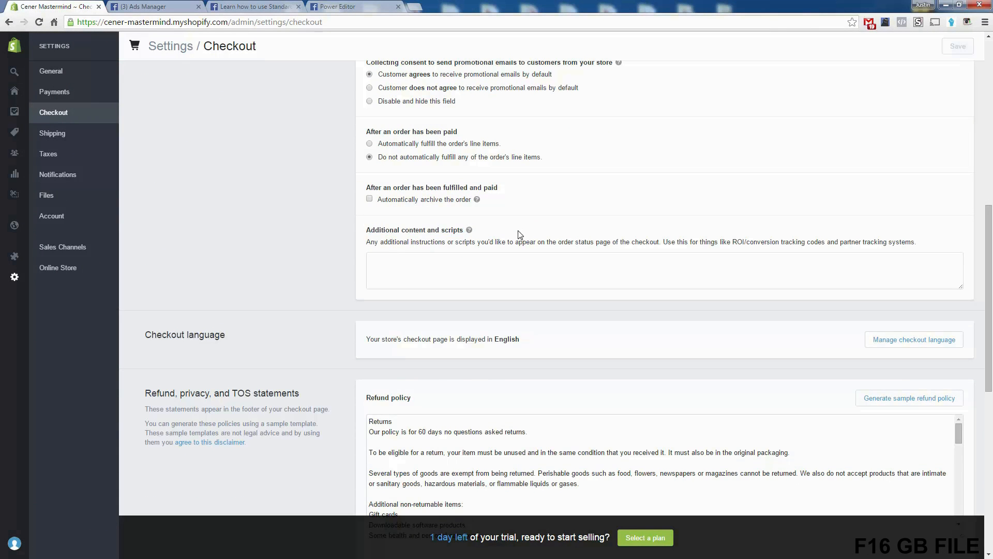
pyautogui.click(384, 260)
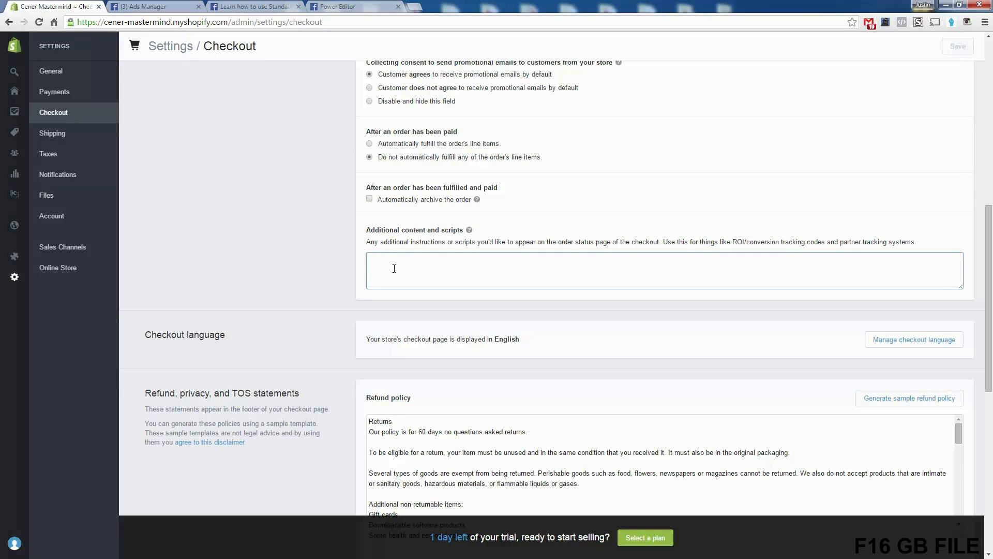
pyautogui.moveTo(961, 287); pyautogui.dragTo(961, 490)
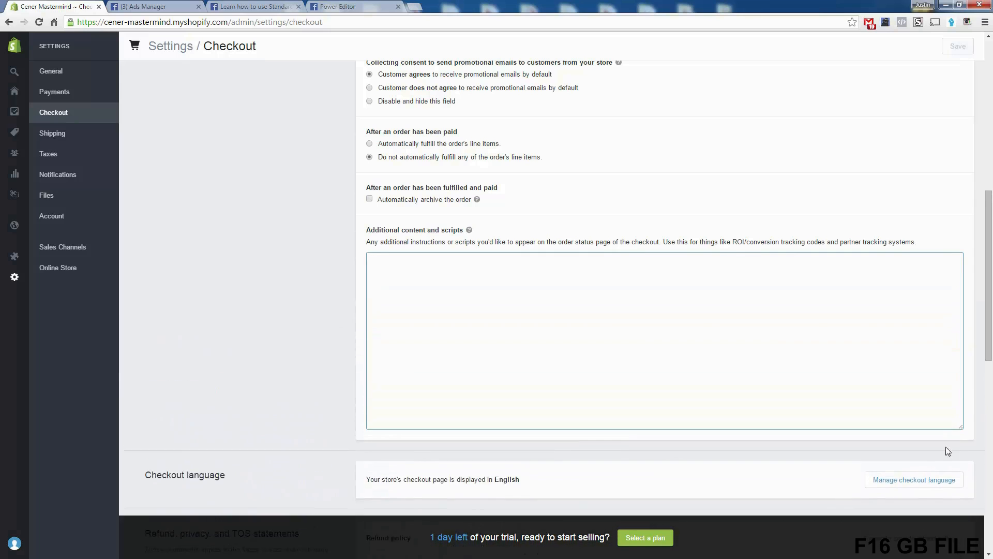
pyautogui.scroll(-1, 594, 339)
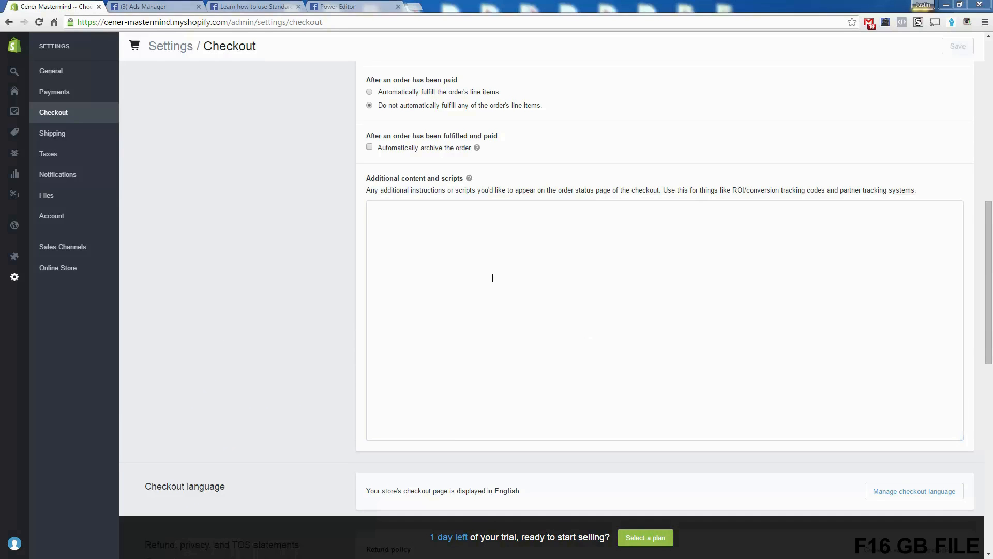
# Step: Copy the third pixel code block with the Purchase event from Notepad and paste it into Shopify's Additional content and scripts box
pyautogui.hotkey('alt', 'Tab')
pyautogui.moveTo(134, 400); pyautogui.dragTo(2, 295)
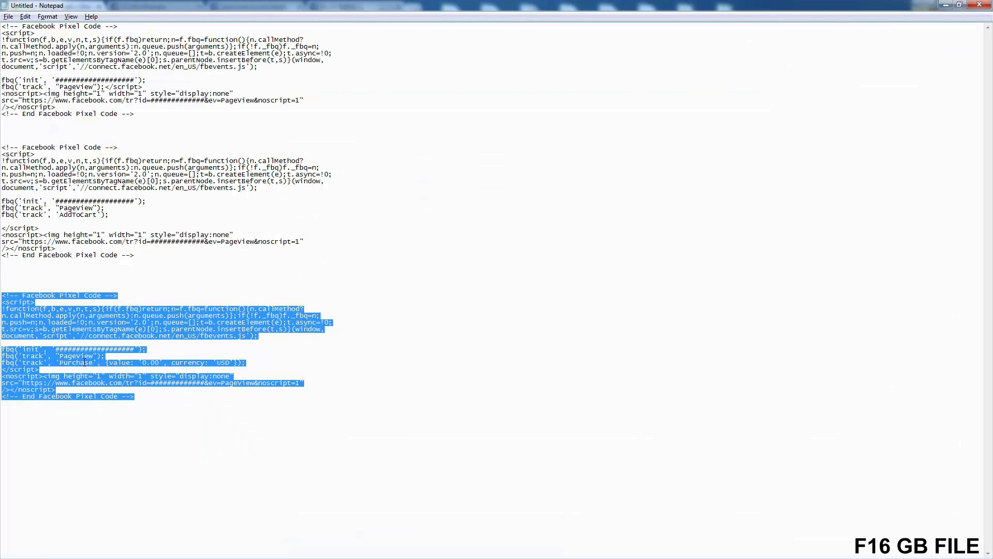
pyautogui.rightClick(82, 325)
pyautogui.click(101, 357)
pyautogui.hotkey('alt', 'Tab')
pyautogui.rightClick(504, 281)
pyautogui.click(527, 343)
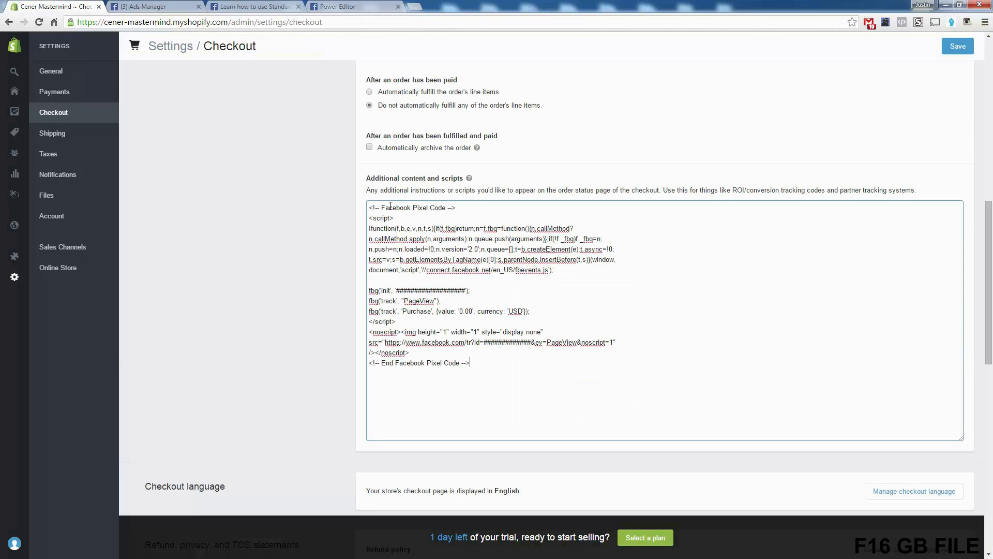
# Step: Check the pasted pixel code in the Additional content and scripts box, especially its Purchase event line
pyautogui.doubleClick(411, 311)
pyautogui.click(439, 324)
pyautogui.doubleClick(413, 311)
pyautogui.click(414, 312)
pyautogui.doubleClick(414, 312)
pyautogui.moveTo(488, 363)
pyautogui.mouseDown()
pyautogui.moveTo(346, 200)
pyautogui.moveTo(478, 359)
pyautogui.mouseUp()
pyautogui.hotkey('ctrl', 'a')
pyautogui.click(419, 262)
# Step: Save the checkout settings and enlarge the Additional content and scripts box again to recheck the Purchase line
pyautogui.click(957, 51)
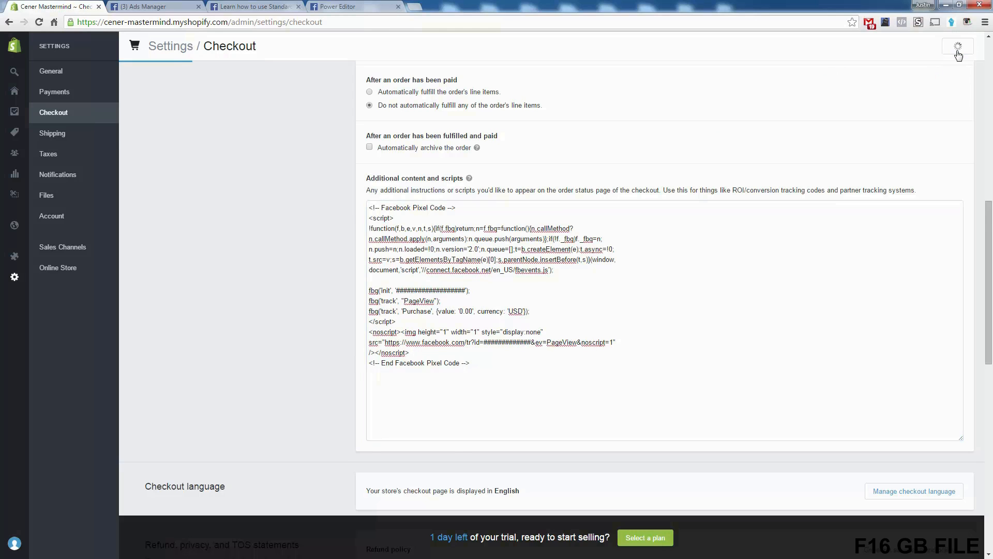
pyautogui.moveTo(961, 235); pyautogui.dragTo(947, 408)
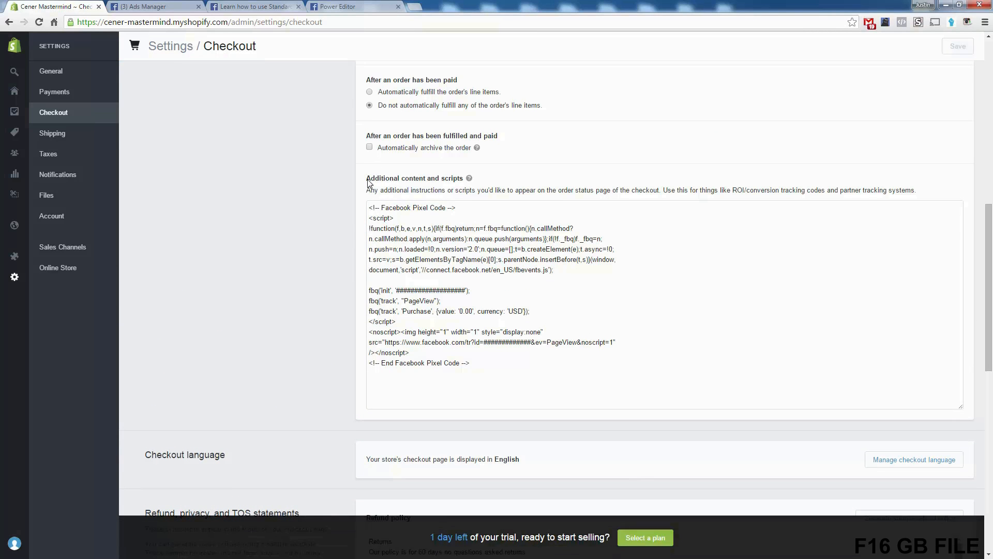
pyautogui.doubleClick(417, 311)
pyautogui.click(482, 333)
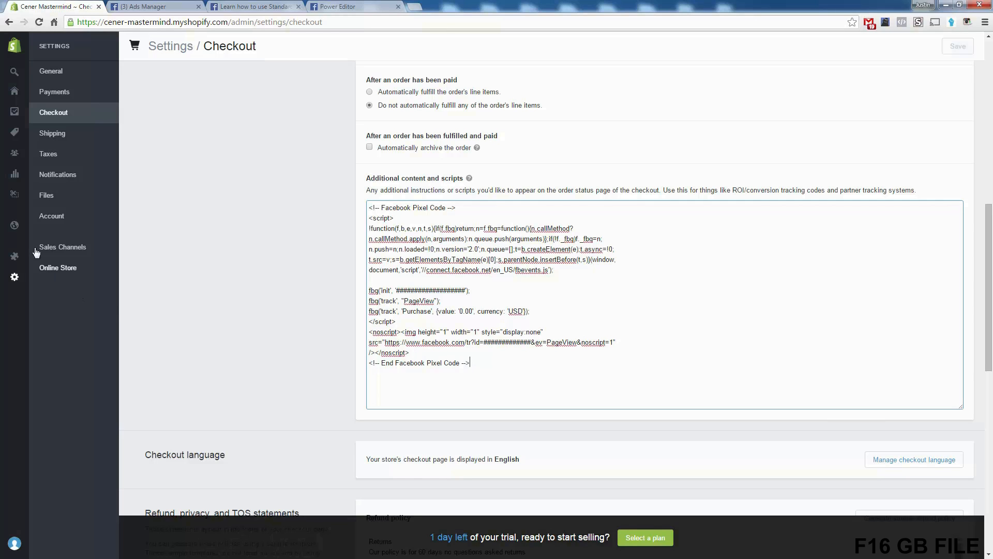
# Step: Open the Launchpad-Star theme's HTML/CSS code and bring up its theme.liquid layout file
pyautogui.click(14, 225)
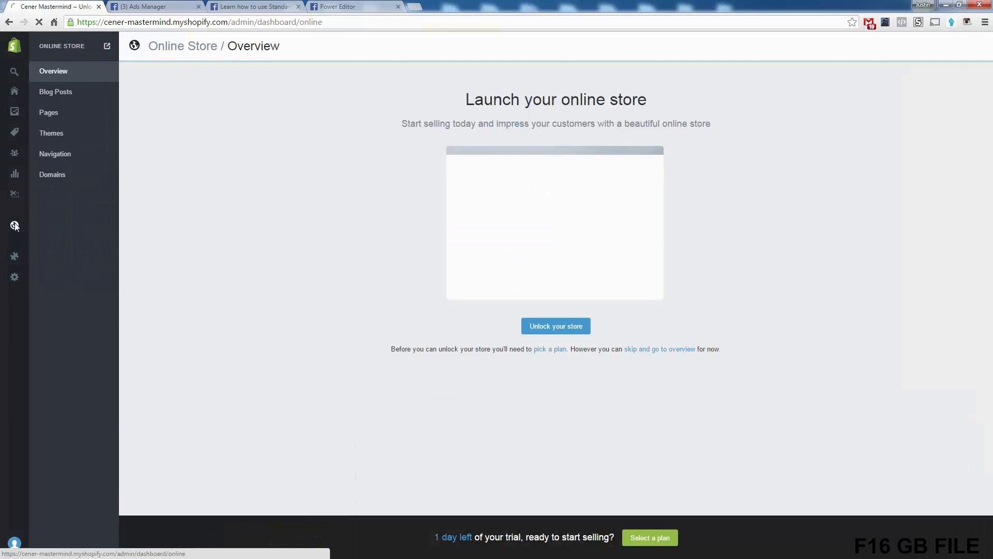
pyautogui.click(61, 139)
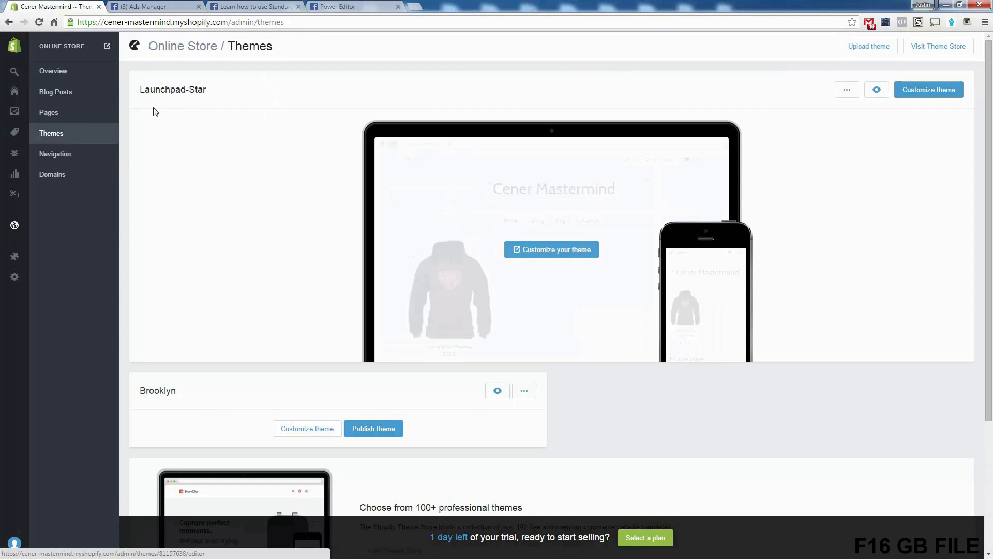
pyautogui.click(847, 91)
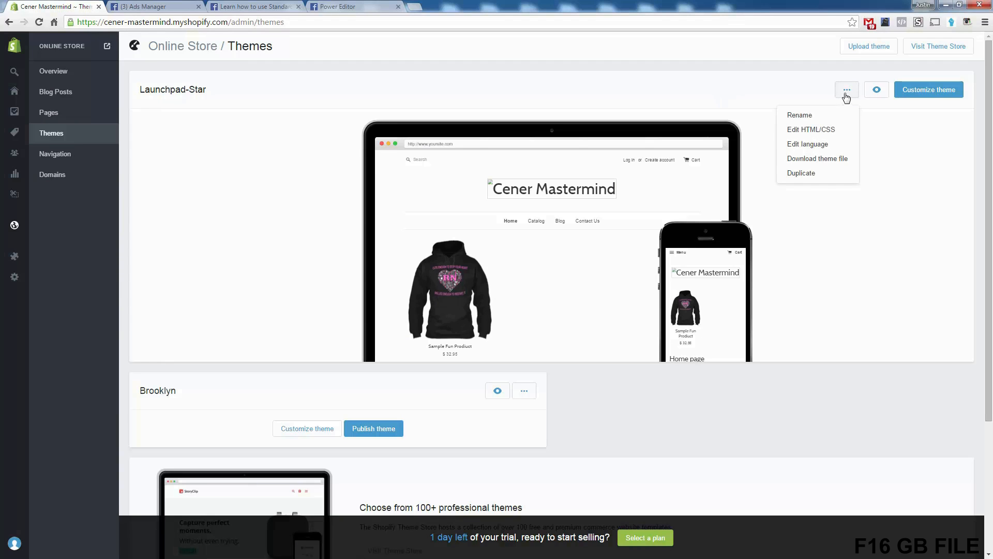
pyautogui.click(830, 135)
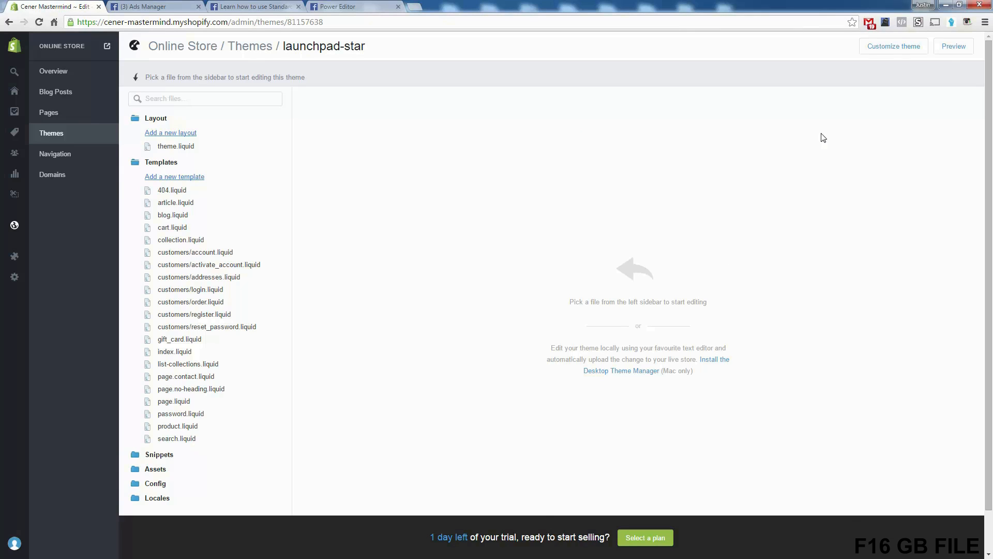
pyautogui.click(187, 150)
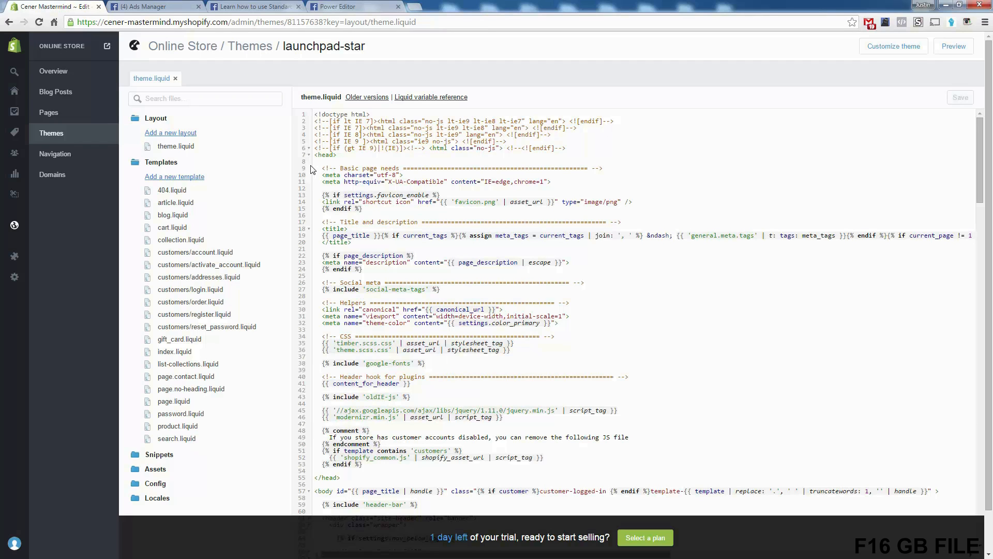
pyautogui.moveTo(321, 128); pyautogui.dragTo(533, 384)
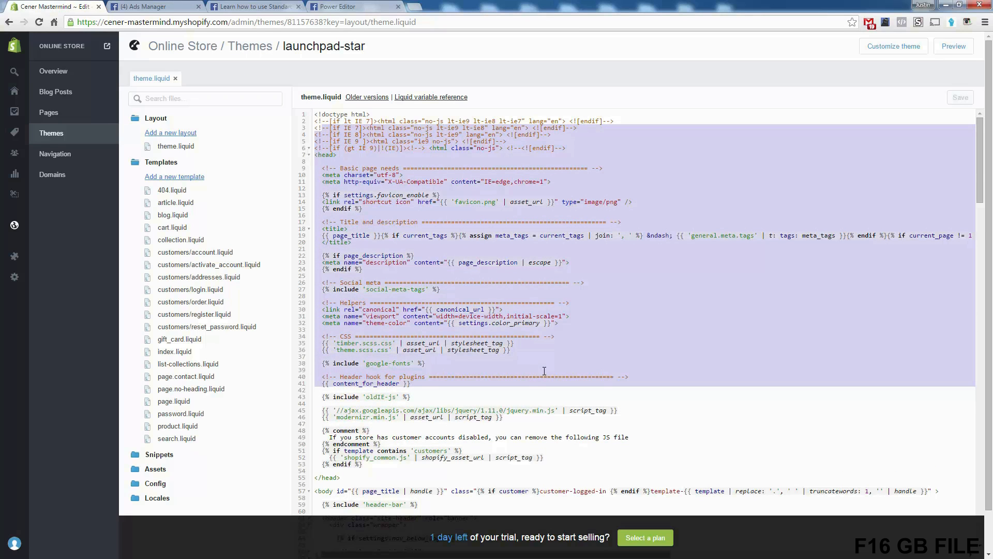
pyautogui.click(544, 370)
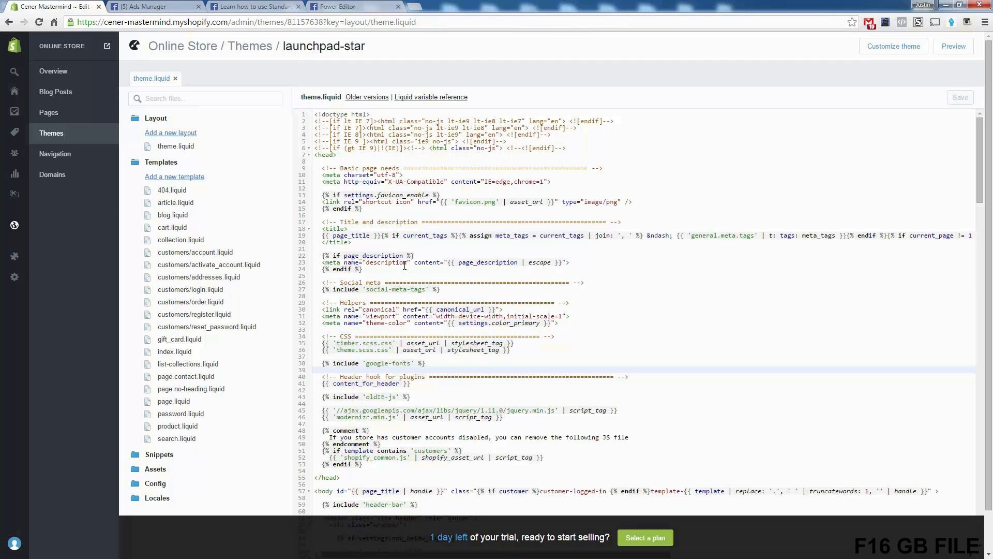
# Step: Copy the first pixel code block, which tracks only PageView, from Notepad and return to the theme code in the browser
pyautogui.hotkey('alt', 'Tab')
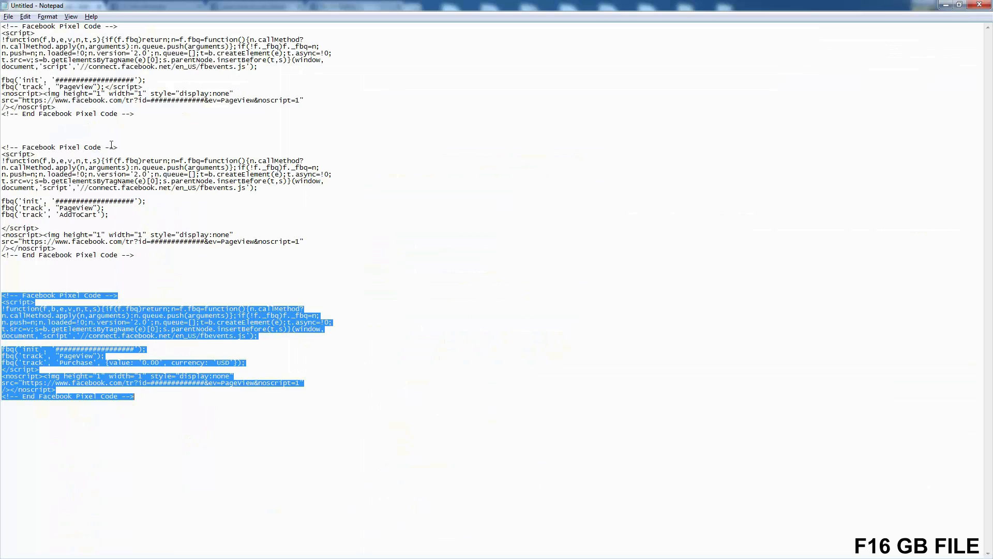
pyautogui.moveTo(134, 115); pyautogui.dragTo(3, 25)
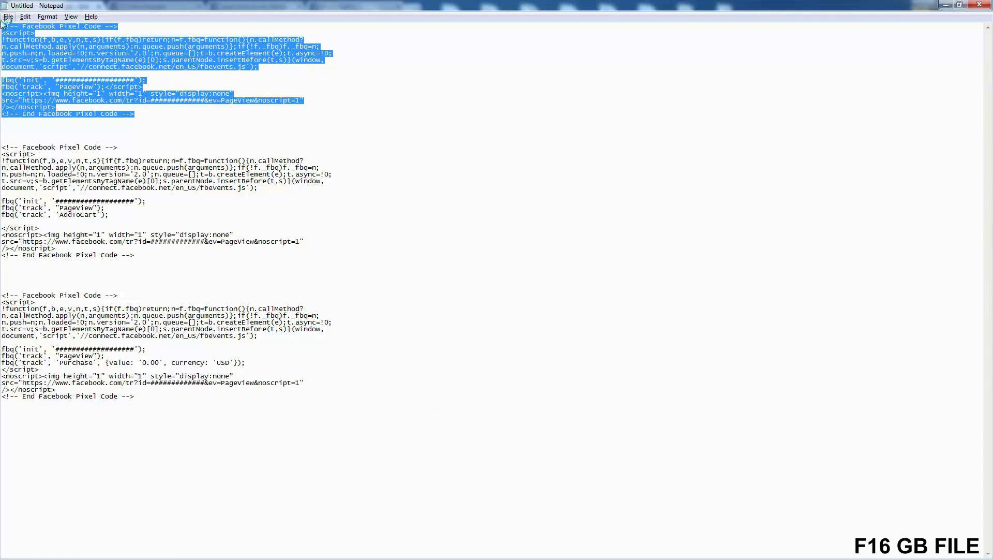
pyautogui.rightClick(90, 77)
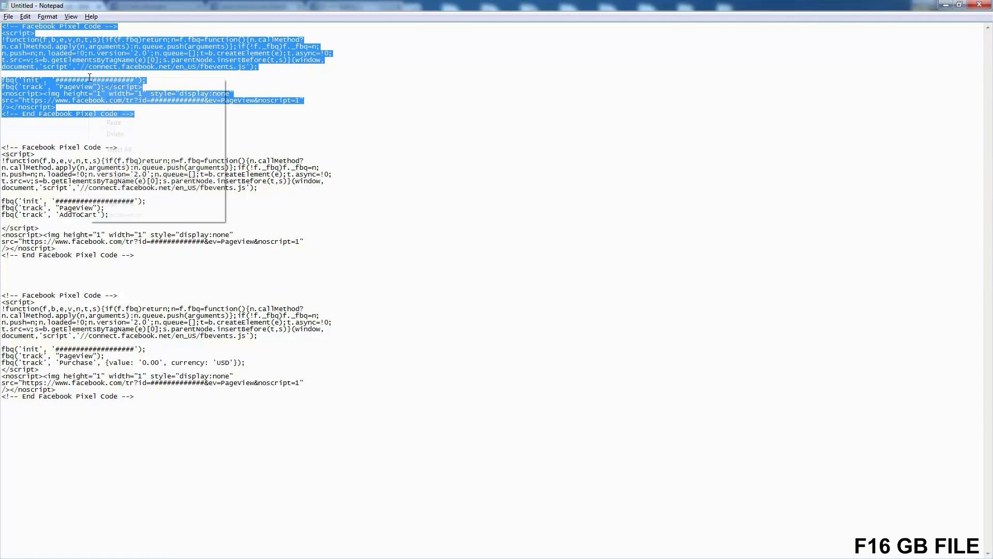
pyautogui.click(138, 105)
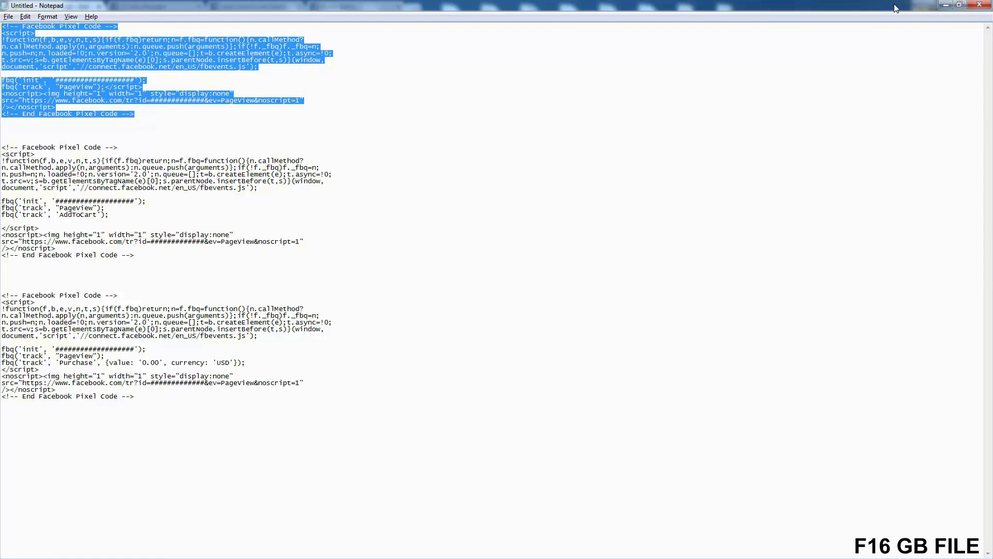
pyautogui.click(944, 5)
# Step: Insert several blank lines just above the closing </head> tag in theme.liquid
pyautogui.click(428, 302)
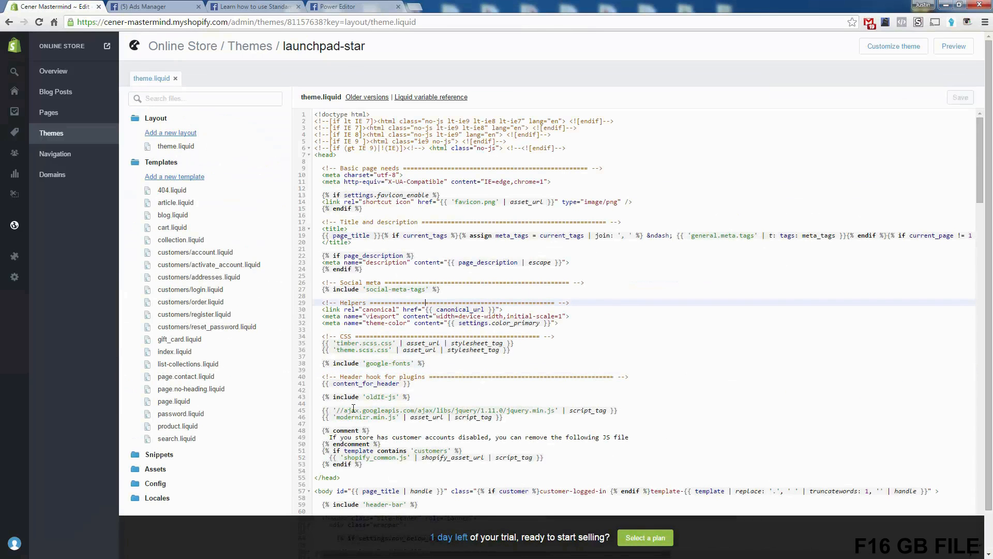
pyautogui.doubleClick(322, 478)
pyautogui.click(345, 479)
pyautogui.moveTo(323, 477); pyautogui.dragTo(319, 476)
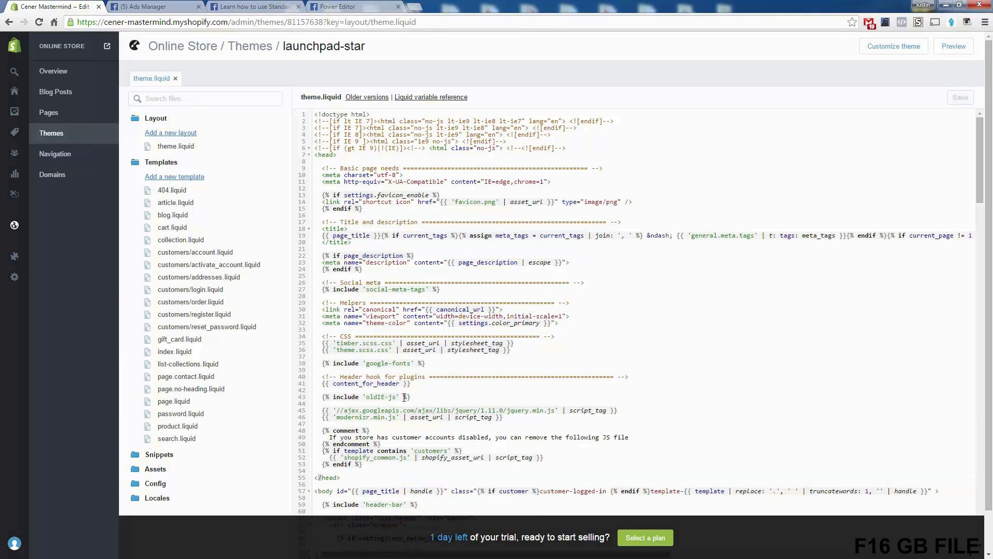
pyautogui.click(334, 476)
pyautogui.click(333, 471)
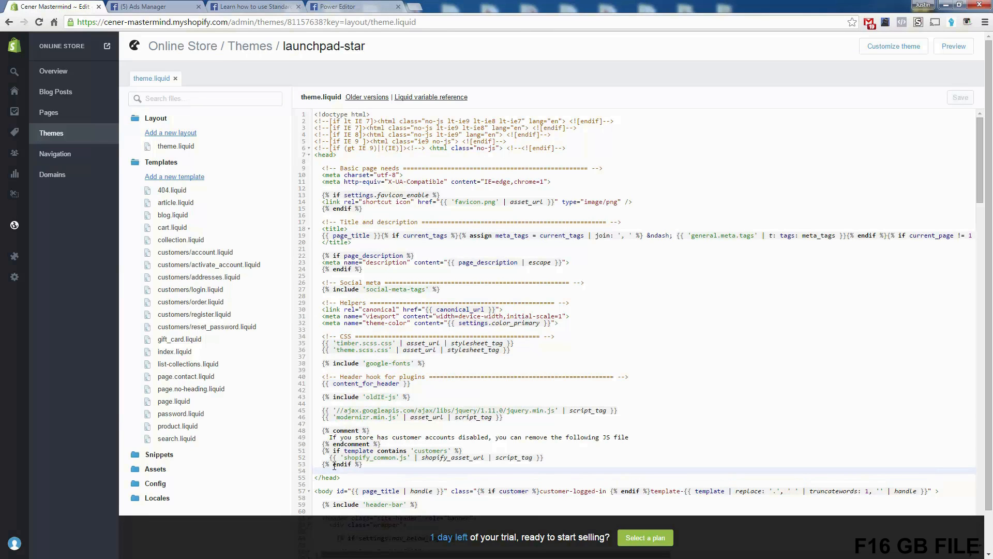
pyautogui.press('Return')
pyautogui.press('Return')
pyautogui.press('Return')
pyautogui.press('Up')
pyautogui.scroll(-1, 374, 409)
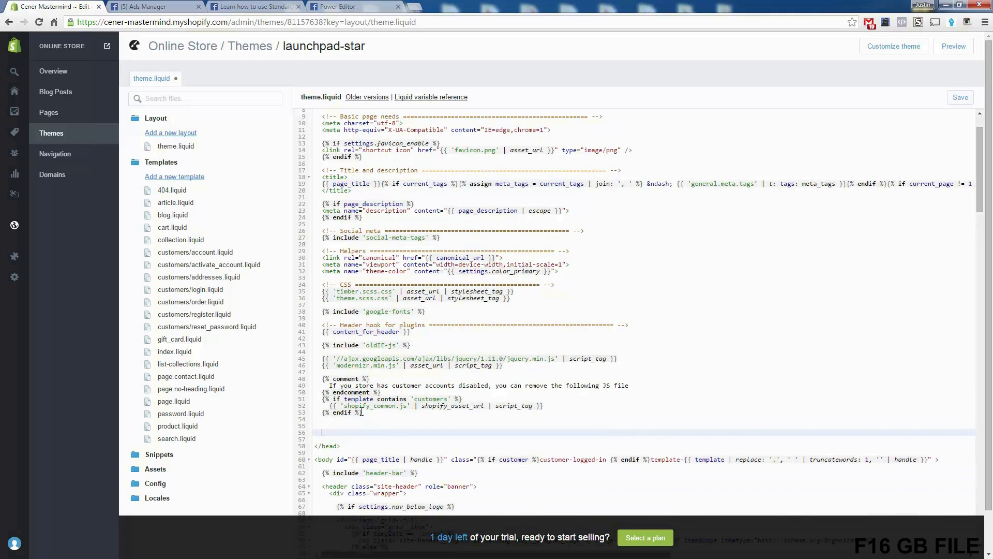
pyautogui.scroll(-1, 340, 414)
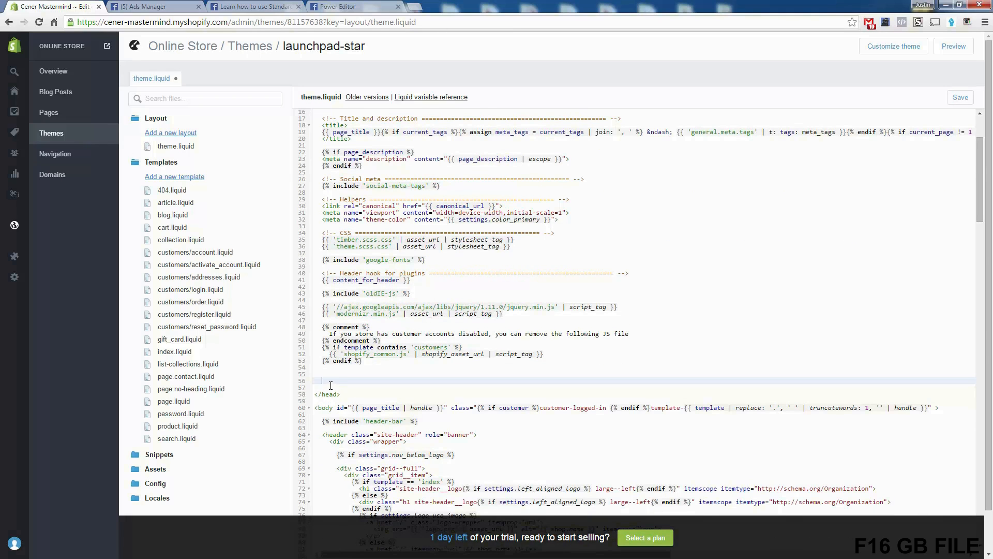
# Step: Paste the PageView pixel code as plain text into the blank space above </head> in theme.liquid
pyautogui.rightClick(326, 381)
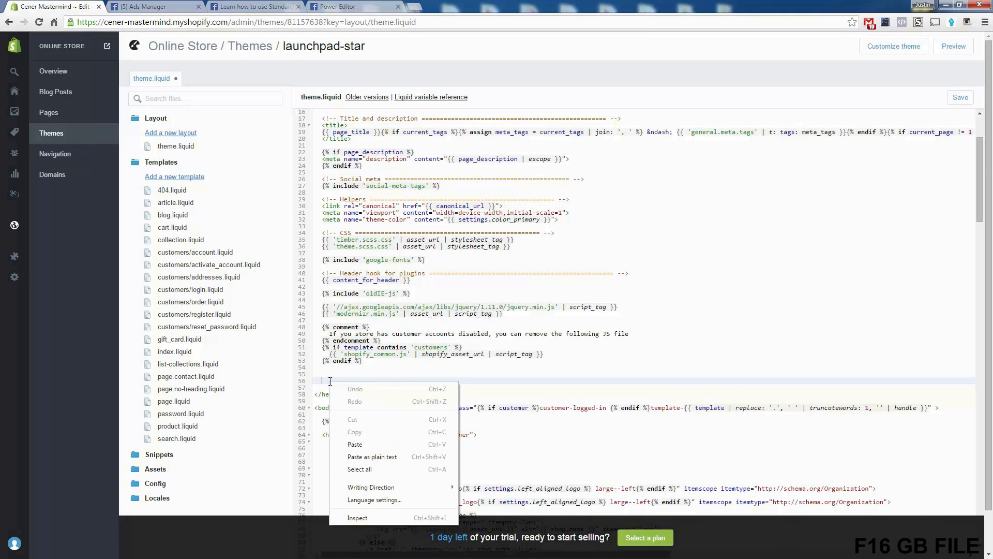
pyautogui.click(365, 456)
pyautogui.scroll(-1, 356, 429)
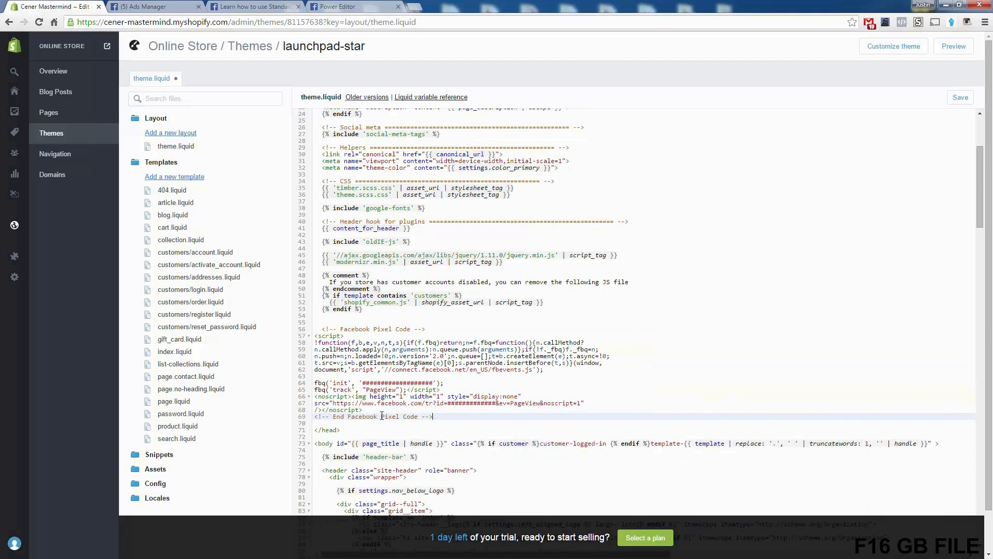
# Step: Check the PageView track line and the extent of the pasted pixel code, and save theme.liquid
pyautogui.doubleClick(381, 390)
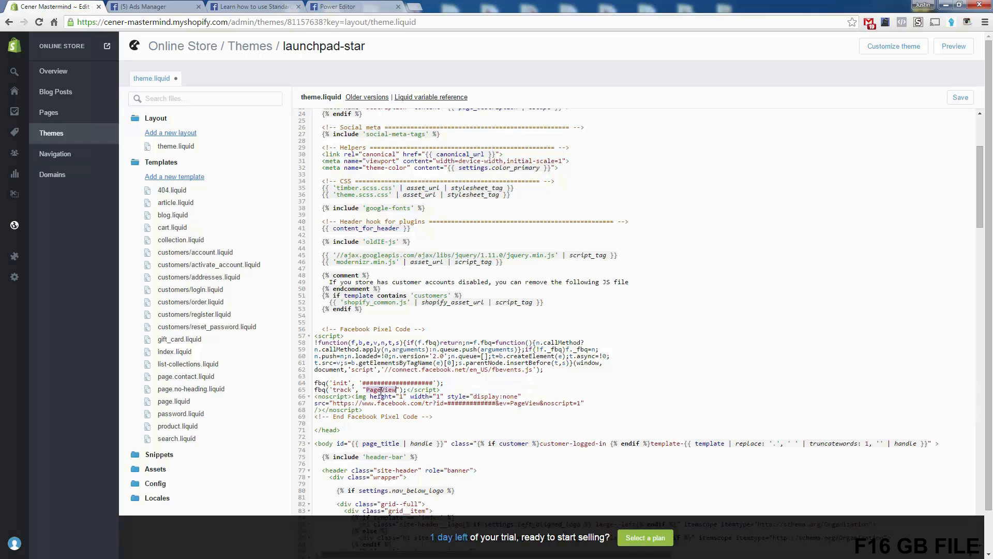
pyautogui.doubleClick(344, 390)
pyautogui.moveTo(434, 416); pyautogui.dragTo(298, 337)
pyautogui.moveTo(352, 353); pyautogui.dragTo(312, 335)
pyautogui.click(442, 371)
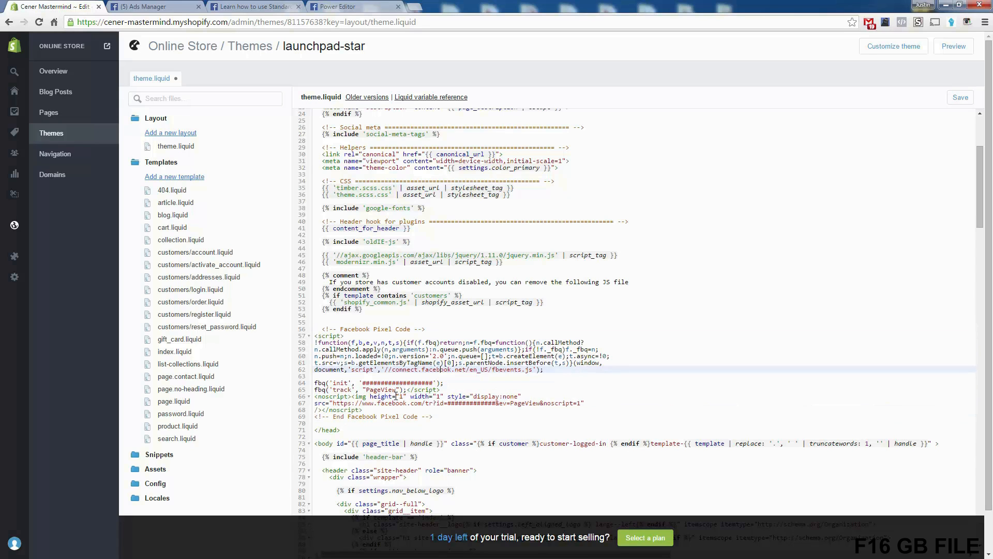
pyautogui.doubleClick(386, 389)
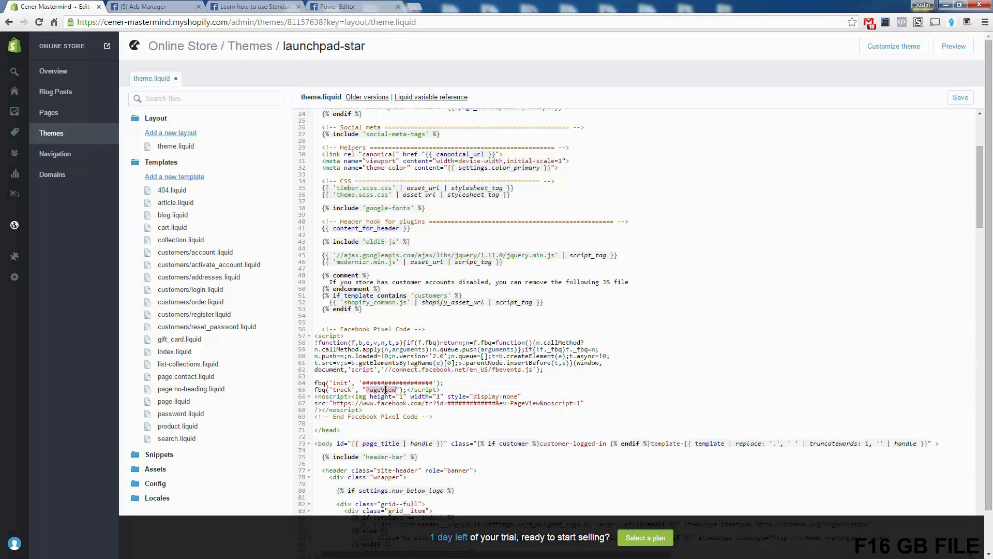
pyautogui.click(385, 389)
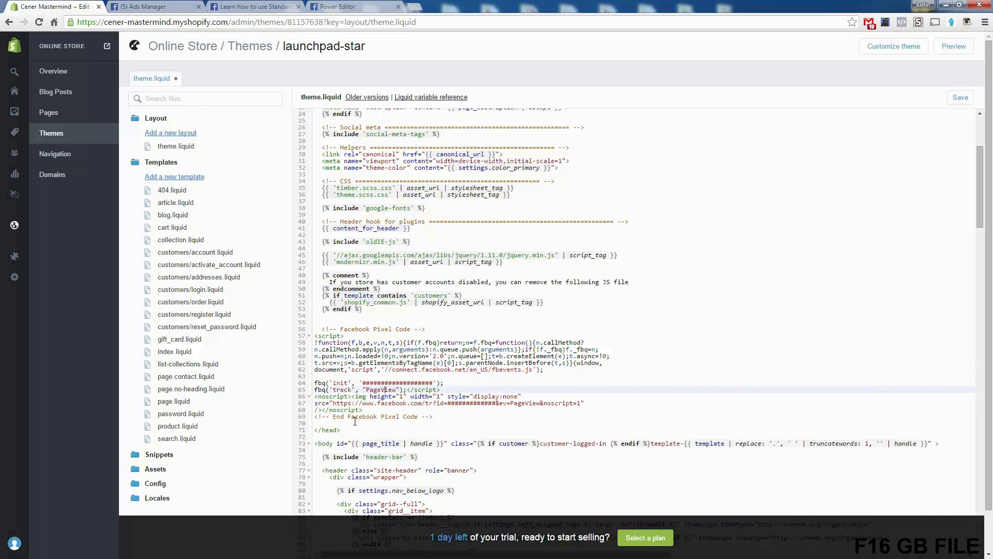
pyautogui.moveTo(433, 416); pyautogui.dragTo(299, 331)
pyautogui.click(475, 368)
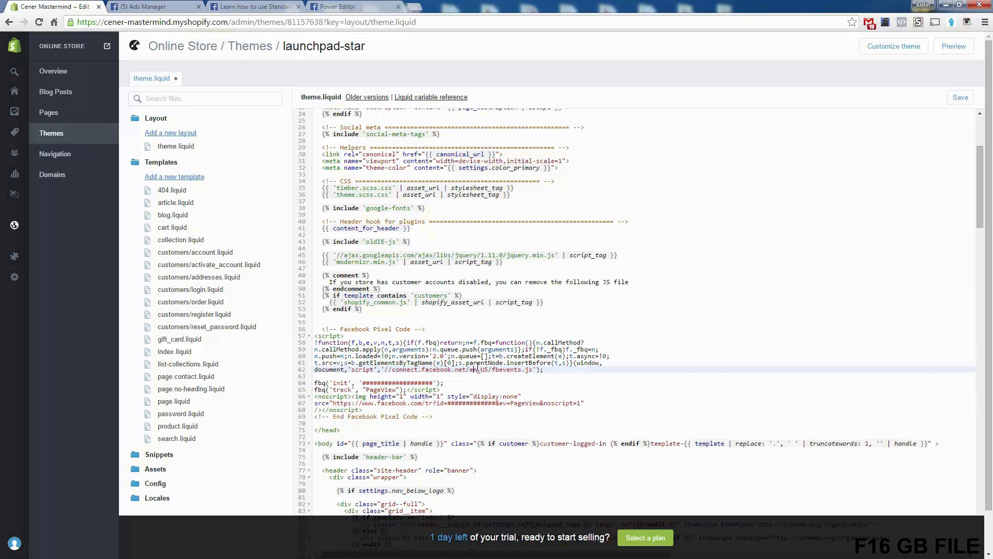
pyautogui.click(961, 97)
# Step: Switch to Notepad and copy the second pixel code block, the one with the AddToCart event
pyautogui.hotkey('alt', 'Tab')
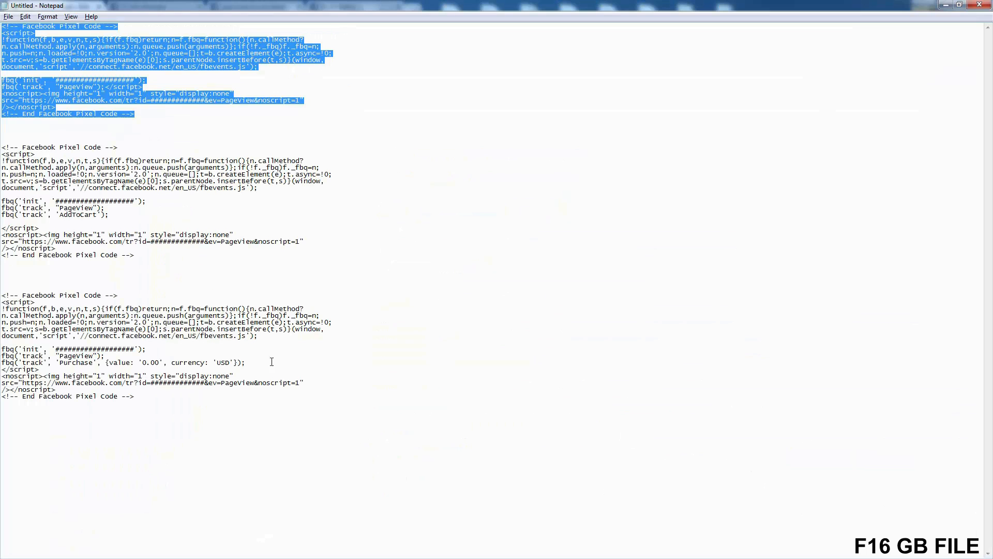
pyautogui.doubleClick(73, 215)
pyautogui.click(73, 214)
pyautogui.doubleClick(73, 214)
pyautogui.click(73, 215)
pyautogui.moveTo(148, 256); pyautogui.dragTo(1, 148)
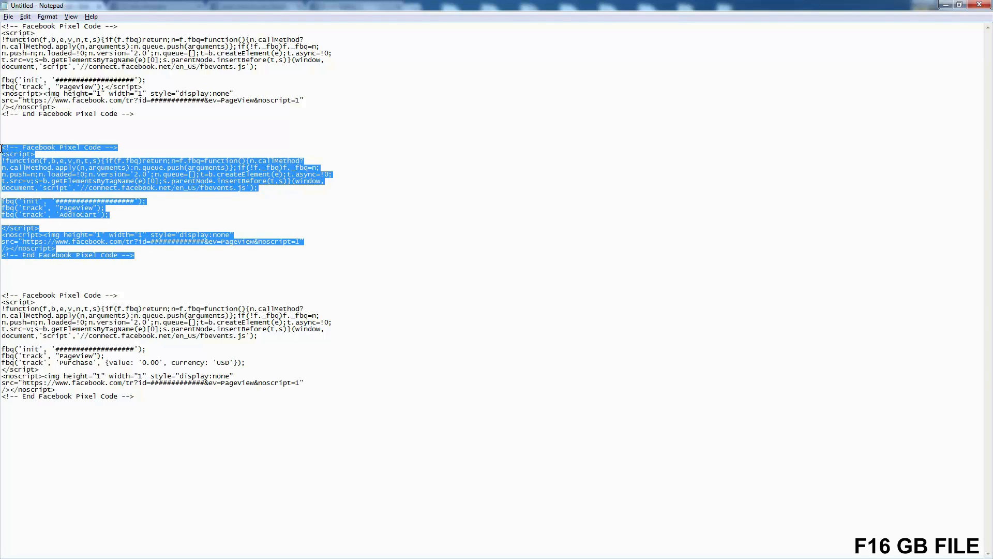
pyautogui.rightClick(61, 185)
pyautogui.click(91, 218)
# Step: Return to the theme code in the browser, open the cart.liquid template and insert blank lines above its first comment
pyautogui.hotkey('alt', 'Tab')
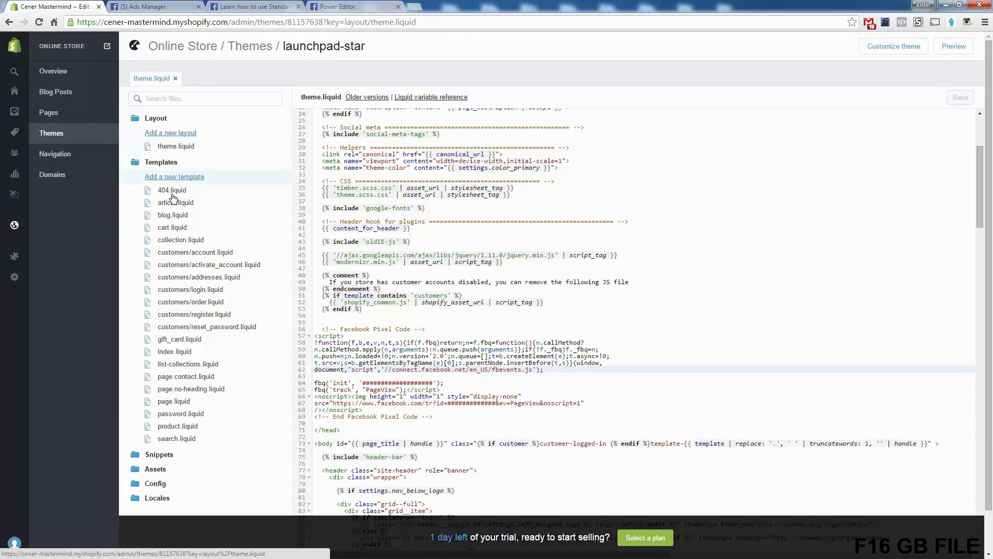
pyautogui.click(177, 229)
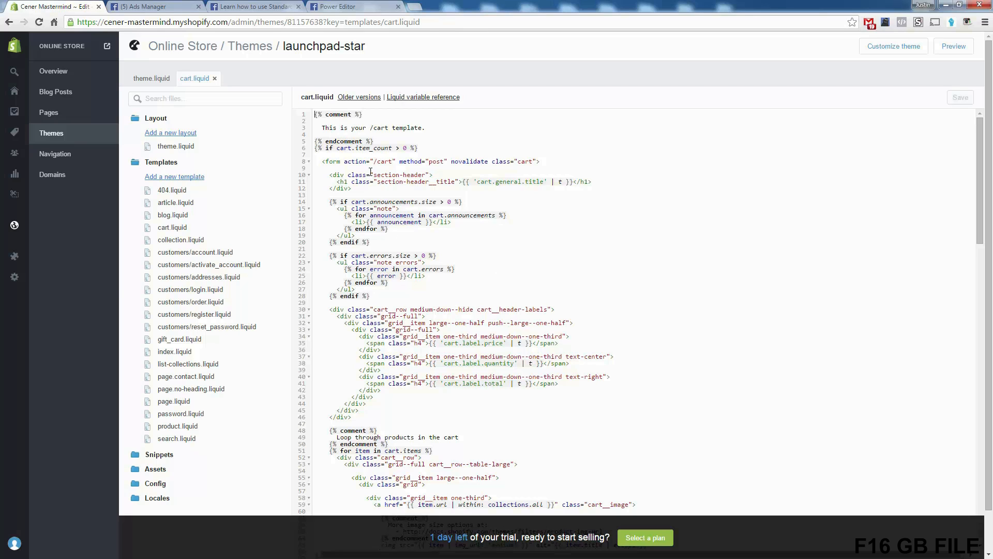
pyautogui.click(317, 118)
pyautogui.press('Return')
pyautogui.press('Return')
pyautogui.press('Return')
pyautogui.press('Return')
pyautogui.press('Return')
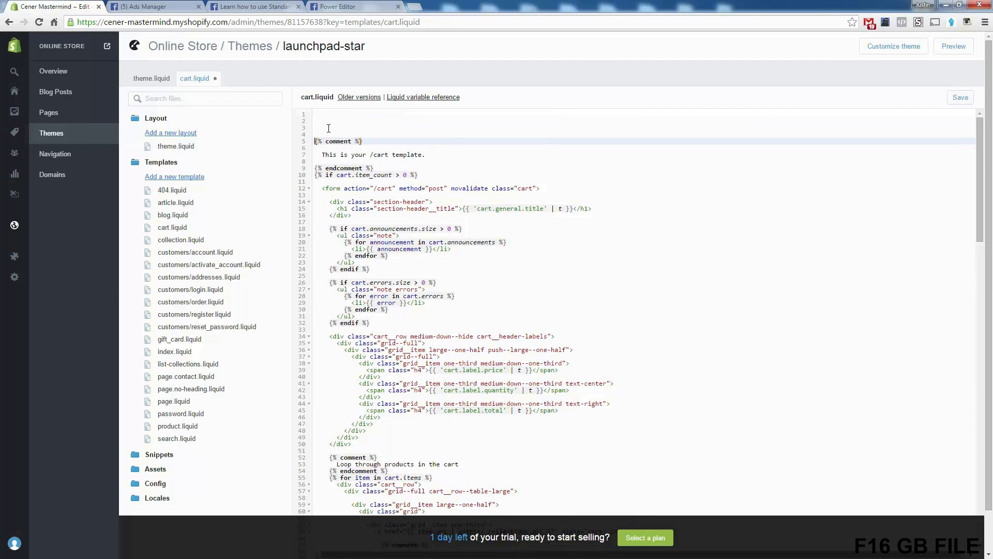
pyautogui.press('Up')
pyautogui.press('Up')
pyautogui.press('Up')
pyautogui.press('Up')
pyautogui.press('Up')
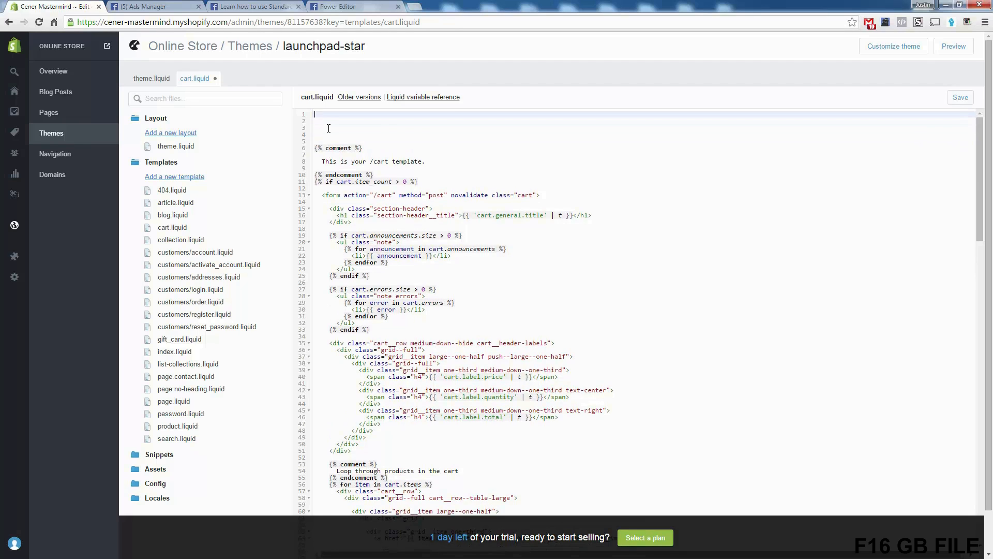
# Step: Paste the AddToCart pixel code at the very start of cart.liquid and save the file
pyautogui.rightClick(325, 114)
pyautogui.click(352, 177)
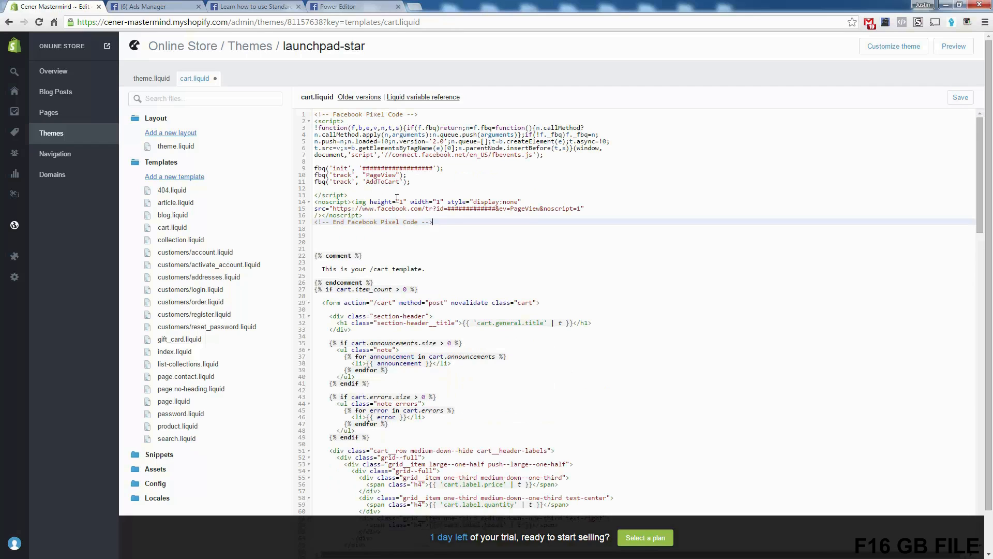
pyautogui.doubleClick(385, 182)
pyautogui.click(374, 182)
pyautogui.click(962, 99)
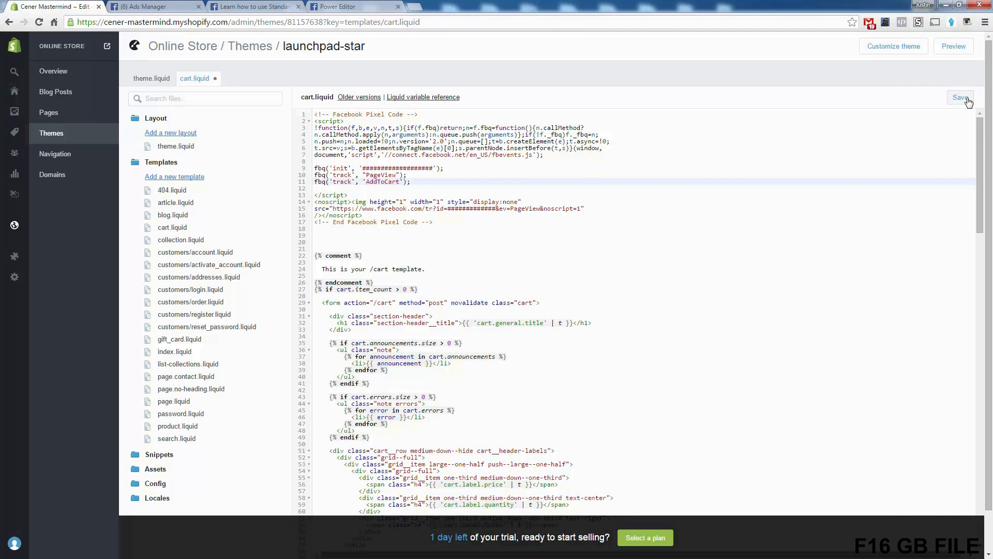
# Step: Recheck the AddToCart event and the end of the pixel code in the saved cart.liquid
pyautogui.click(450, 221)
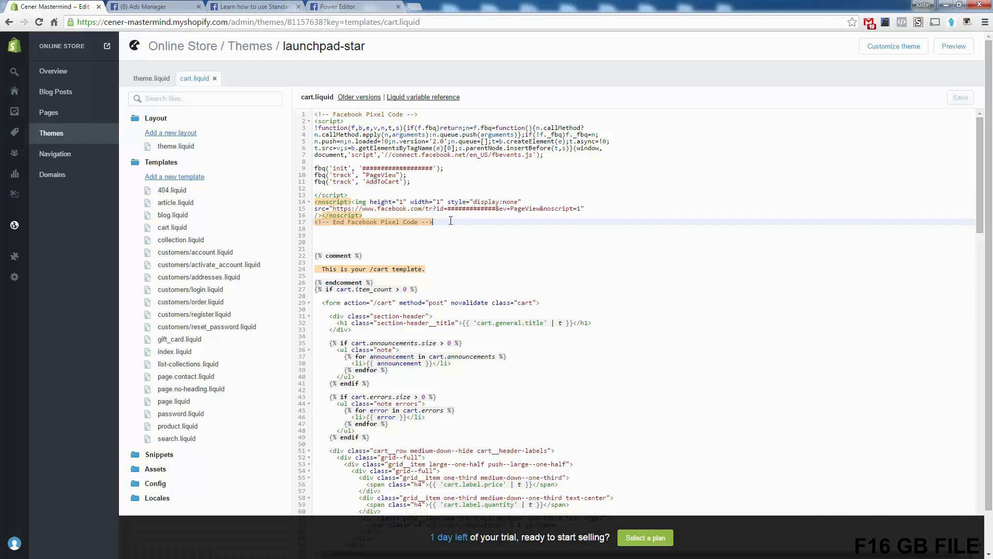
pyautogui.doubleClick(385, 182)
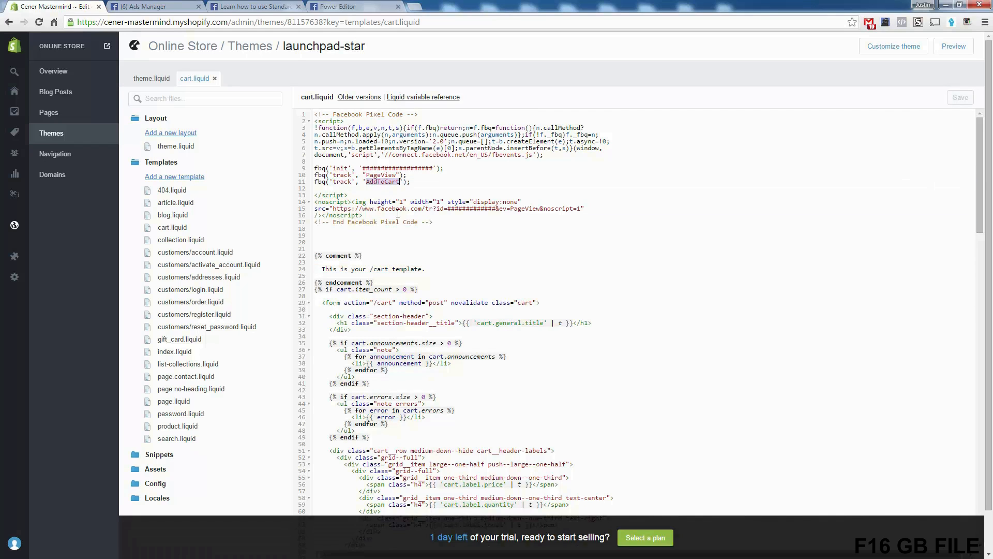
pyautogui.click(474, 218)
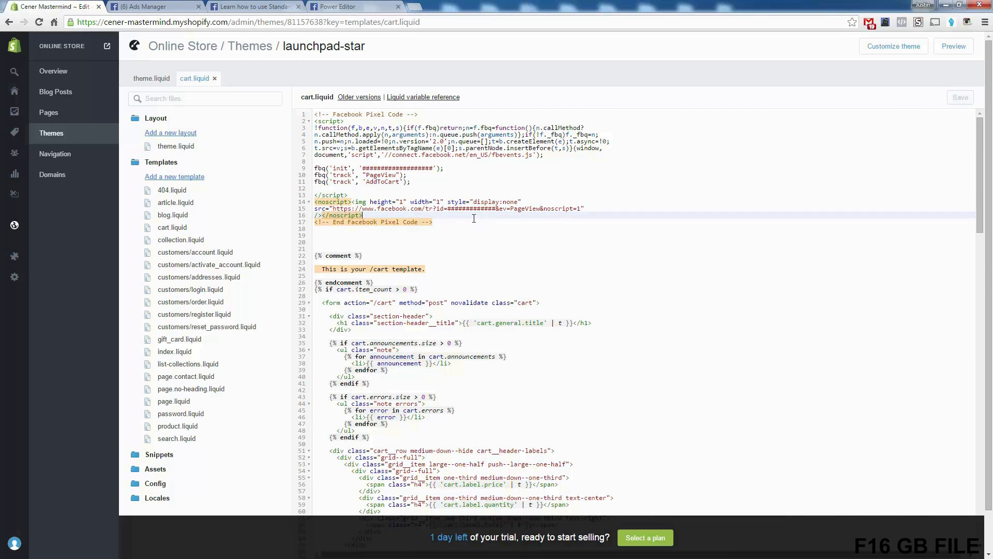
pyautogui.click(445, 224)
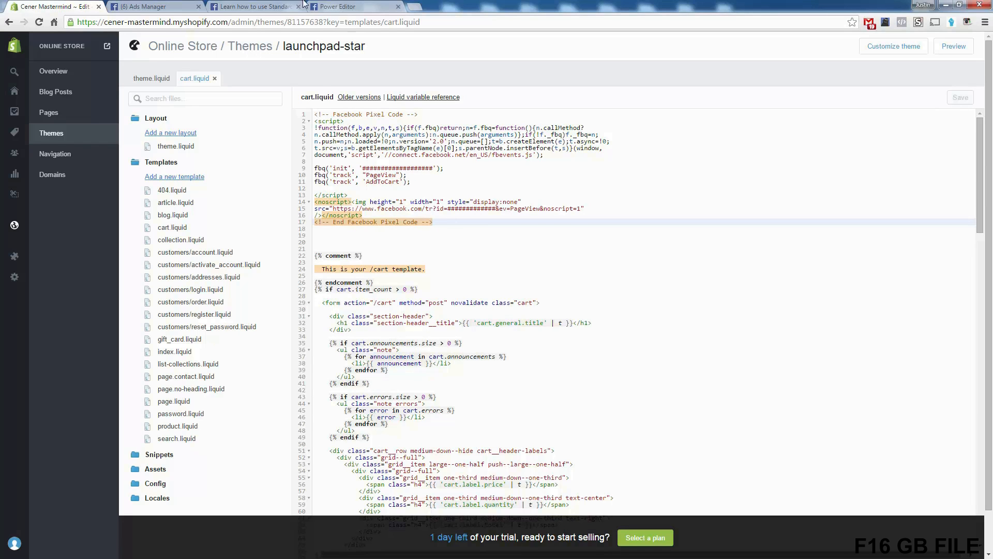
# Step: Review Facebook's standard events table, examining the Search, Add to cart, Add to wishlist and Make purchase rows and the Purchase code
pyautogui.click(269, 6)
pyautogui.scroll(-1, 430, 293)
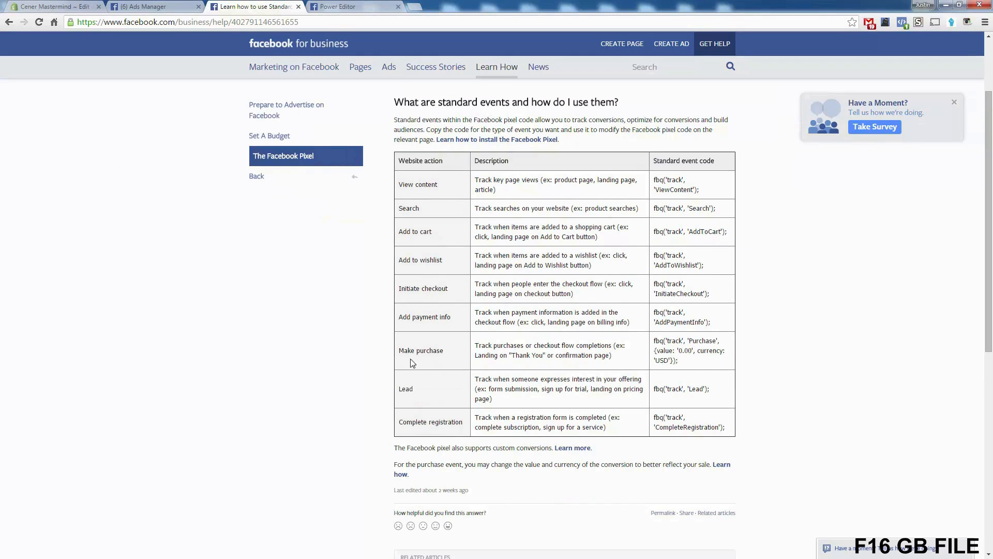
pyautogui.moveTo(717, 392); pyautogui.dragTo(653, 342)
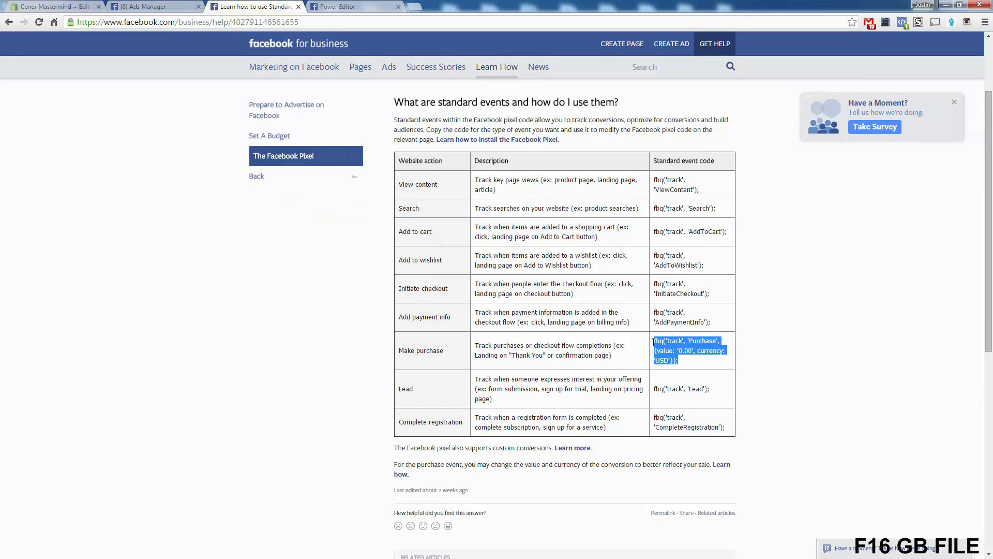
pyautogui.click(653, 345)
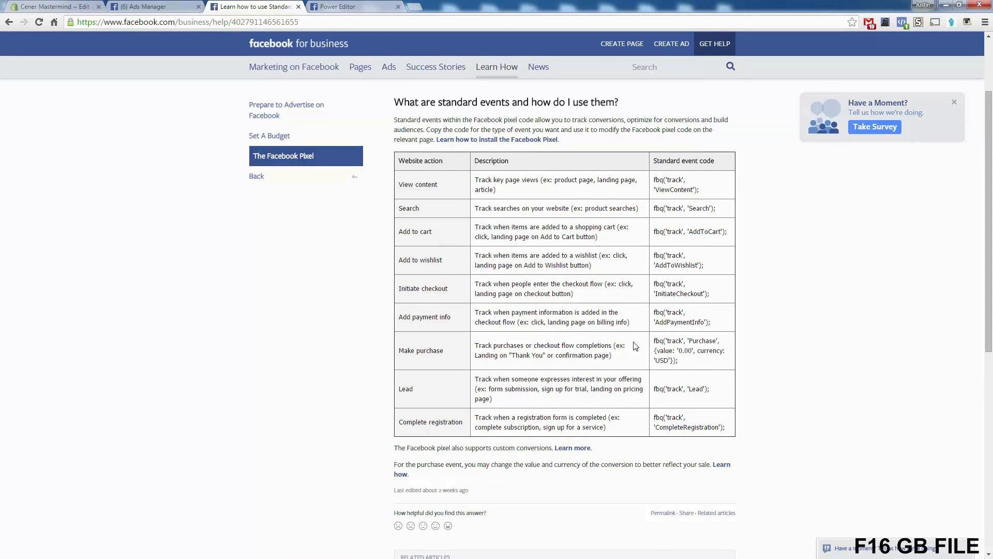
pyautogui.moveTo(443, 260); pyautogui.dragTo(401, 260)
pyautogui.click(401, 259)
pyautogui.moveTo(398, 208); pyautogui.dragTo(425, 209)
pyautogui.click(655, 206)
pyautogui.doubleClick(415, 231)
pyautogui.click(421, 234)
pyautogui.moveTo(445, 351); pyautogui.dragTo(398, 351)
pyautogui.click(461, 366)
# Step: Go back to the Shopify theme code and look over the AddToCart line in cart.liquid again
pyautogui.click(31, 6)
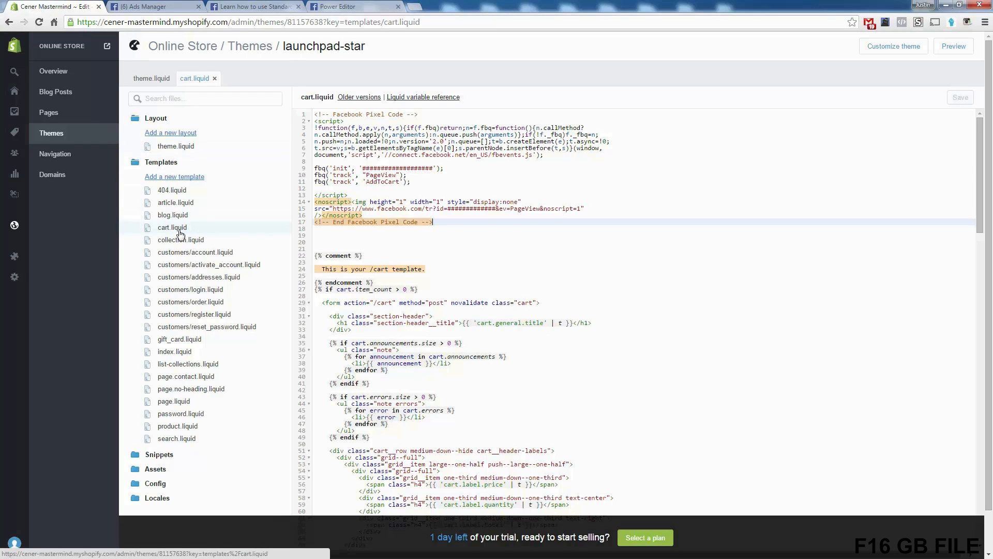
pyautogui.doubleClick(384, 181)
pyautogui.click(364, 202)
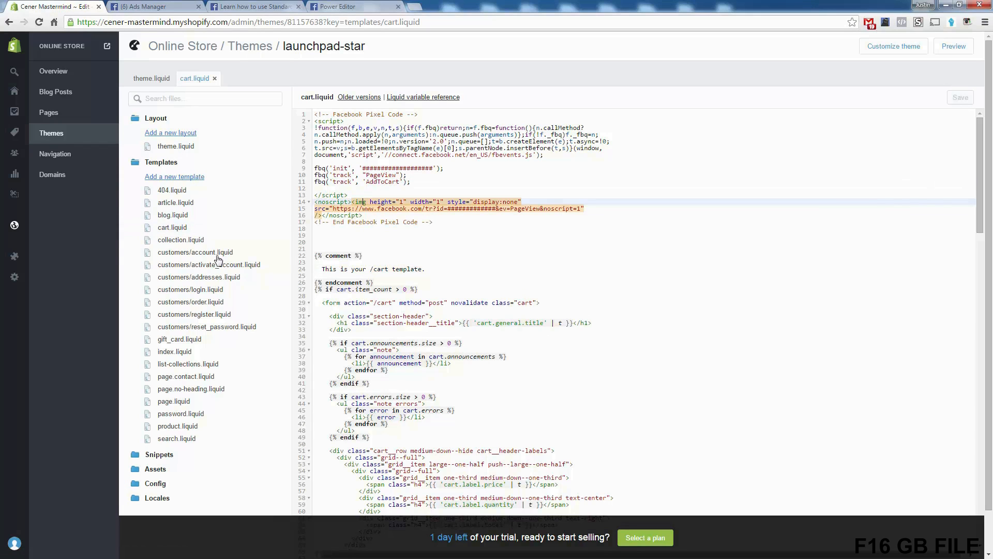
# Step: Open the store's Checkout settings and enlarge the Additional content and scripts box to show the whole pixel code
pyautogui.click(21, 278)
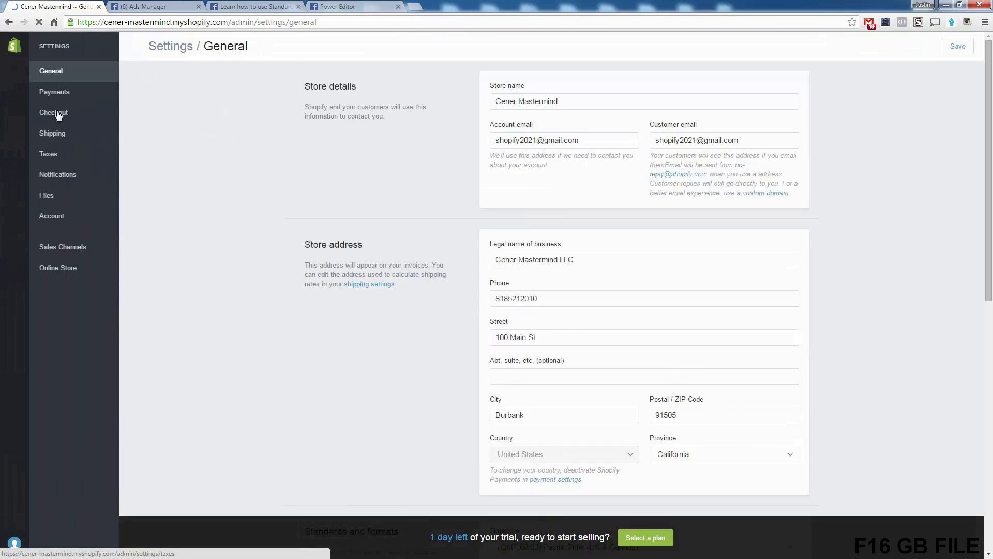
pyautogui.click(61, 112)
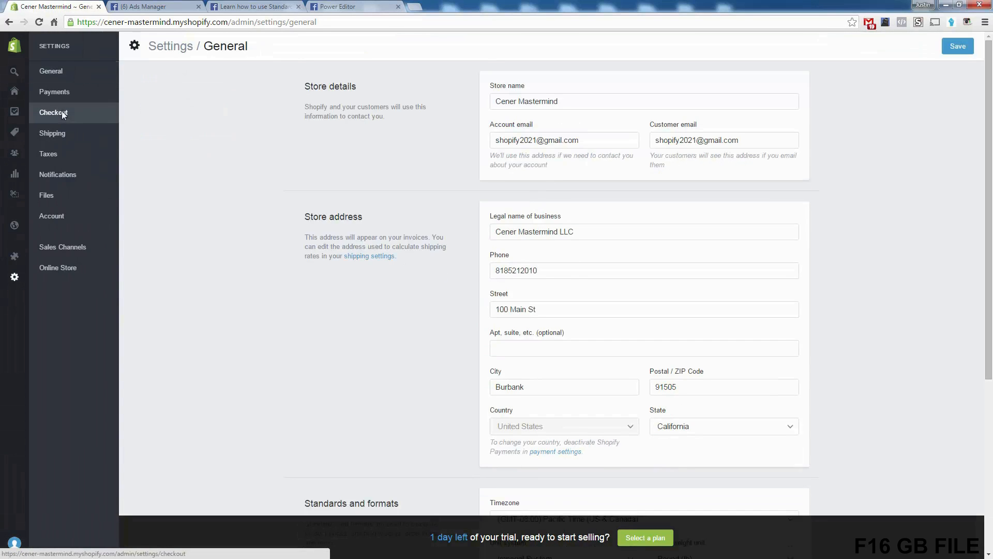
pyautogui.scroll(-3, 375, 319)
pyautogui.scroll(-6, 375, 320)
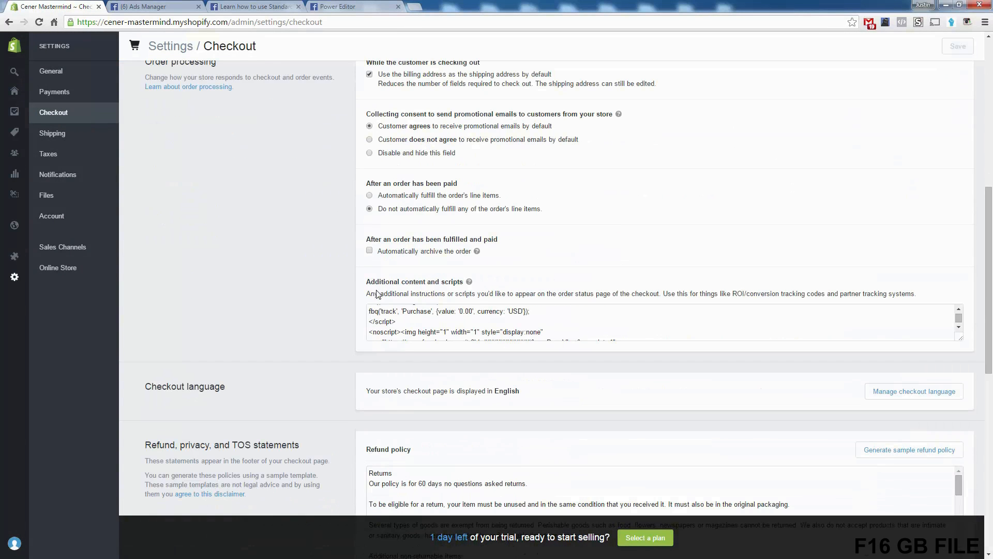
pyautogui.moveTo(368, 282); pyautogui.dragTo(469, 286)
pyautogui.click(477, 325)
pyautogui.scroll(-1, 476, 326)
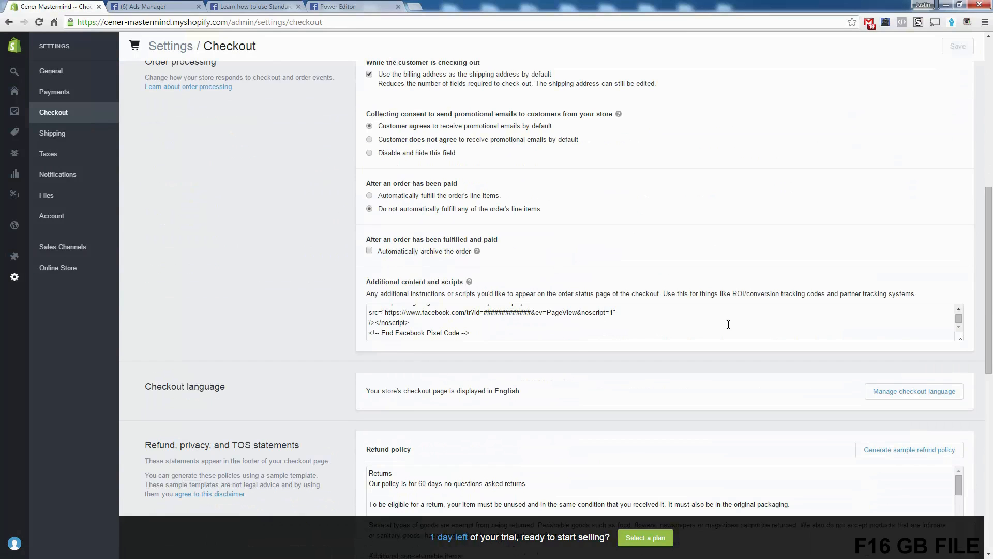
pyautogui.moveTo(962, 344); pyautogui.dragTo(941, 543)
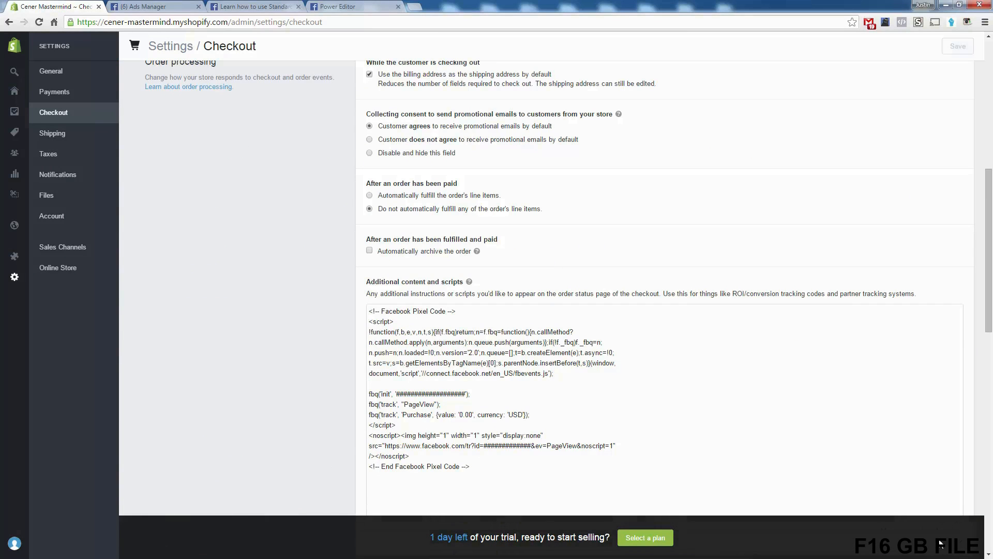
# Step: Examine the Purchase event line and the full pixel code in the Additional content and scripts box
pyautogui.doubleClick(421, 413)
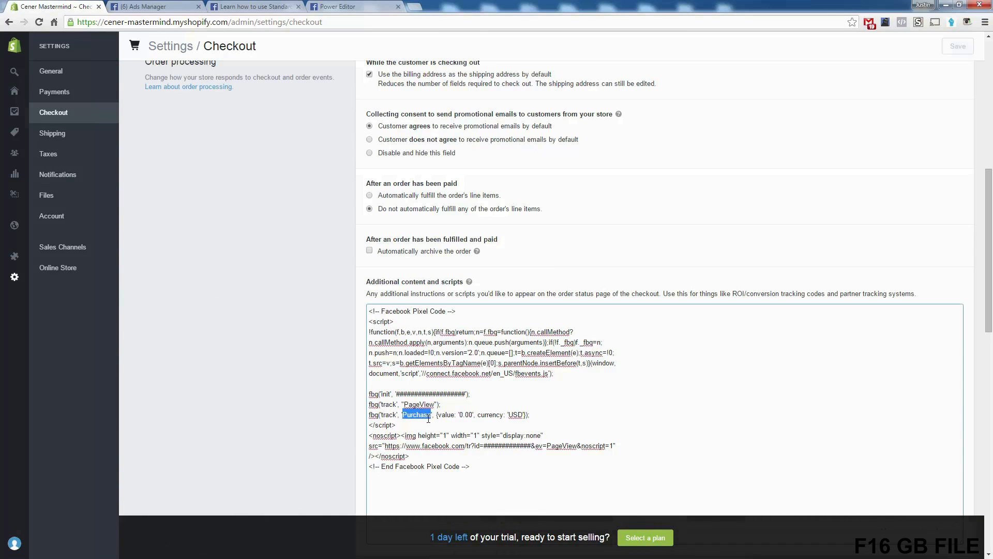
pyautogui.click(436, 417)
pyautogui.moveTo(526, 479); pyautogui.dragTo(311, 299)
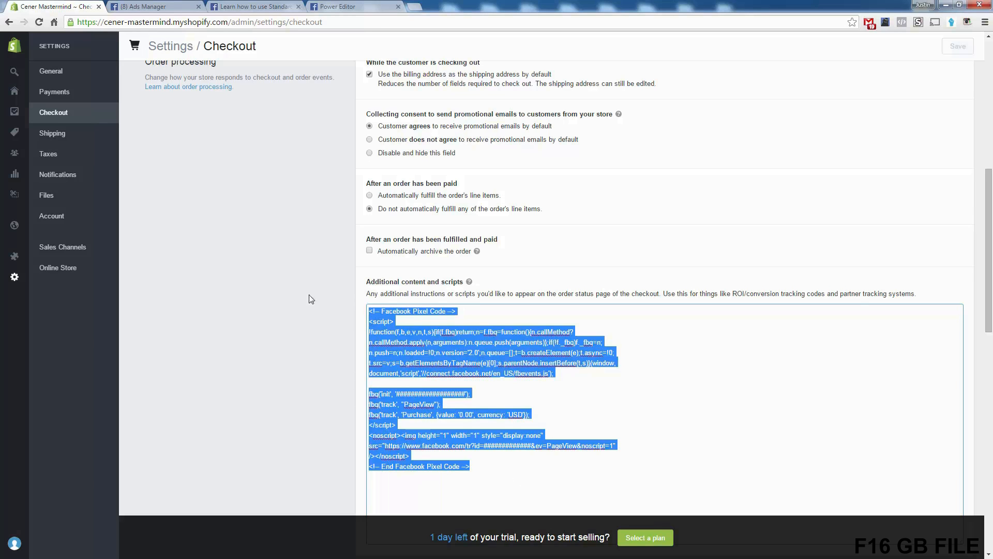
pyautogui.click(415, 365)
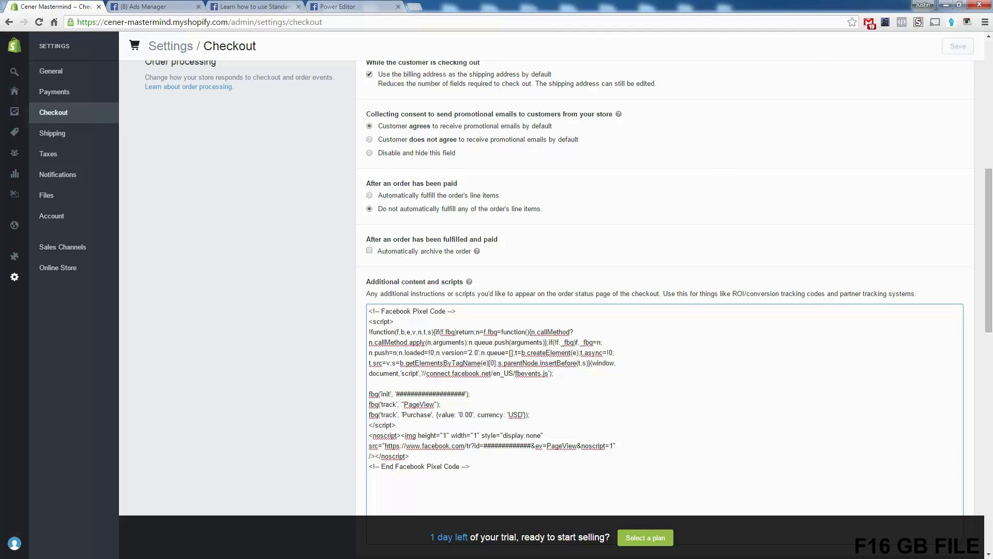